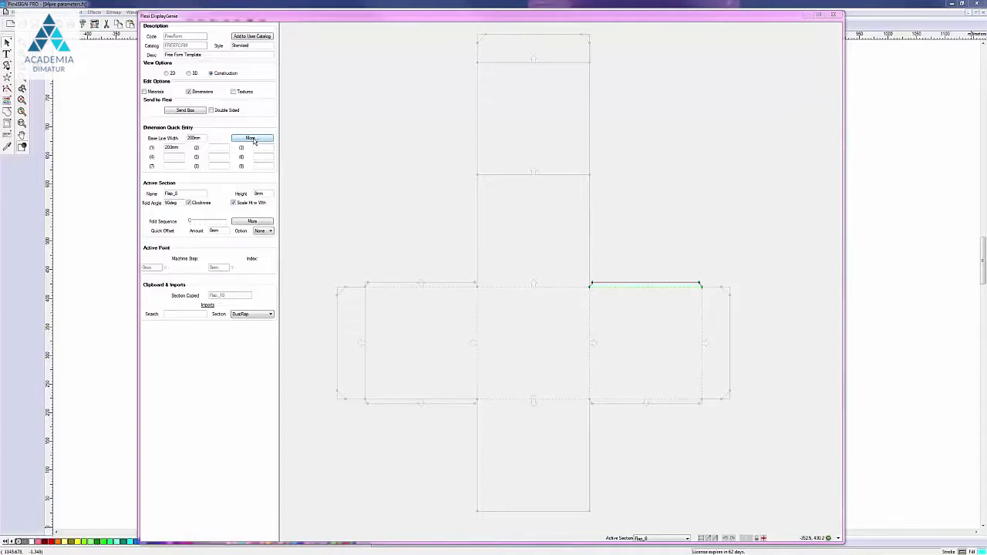
# Open the advanced parameter table, move it off the box net, and check parameter A's 200mm value
pyautogui.click(252, 139)
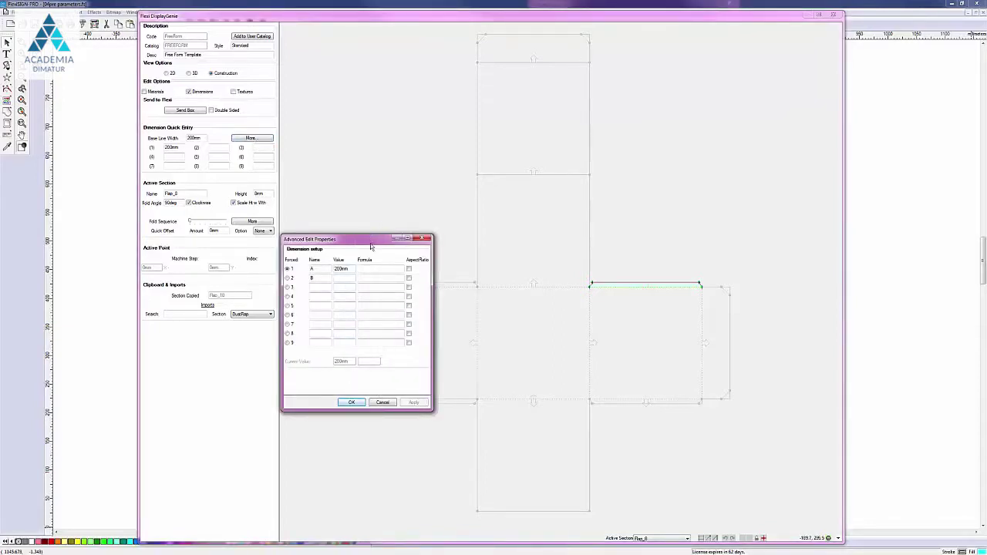
pyautogui.moveTo(371, 243); pyautogui.dragTo(274, 265)
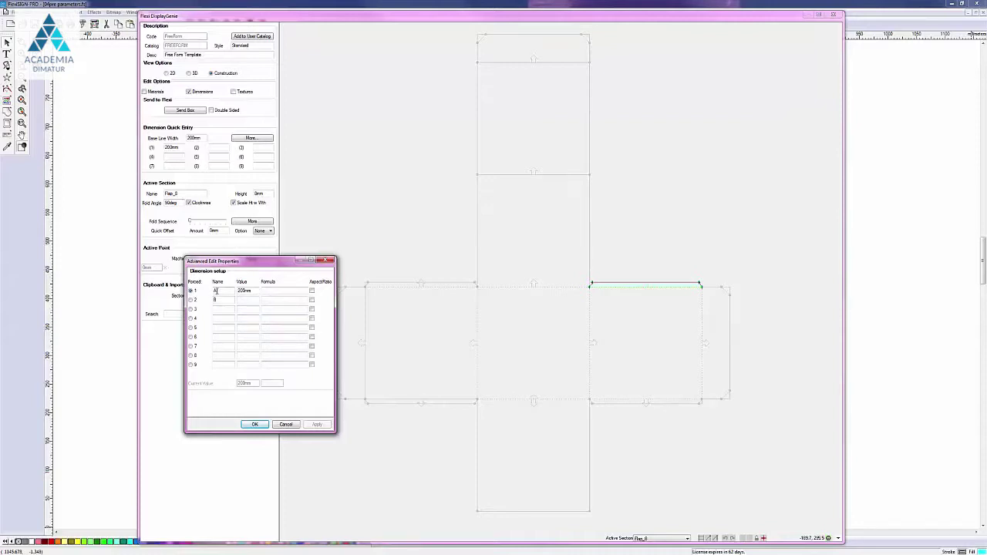
pyautogui.click(251, 290)
pyautogui.press('Return')
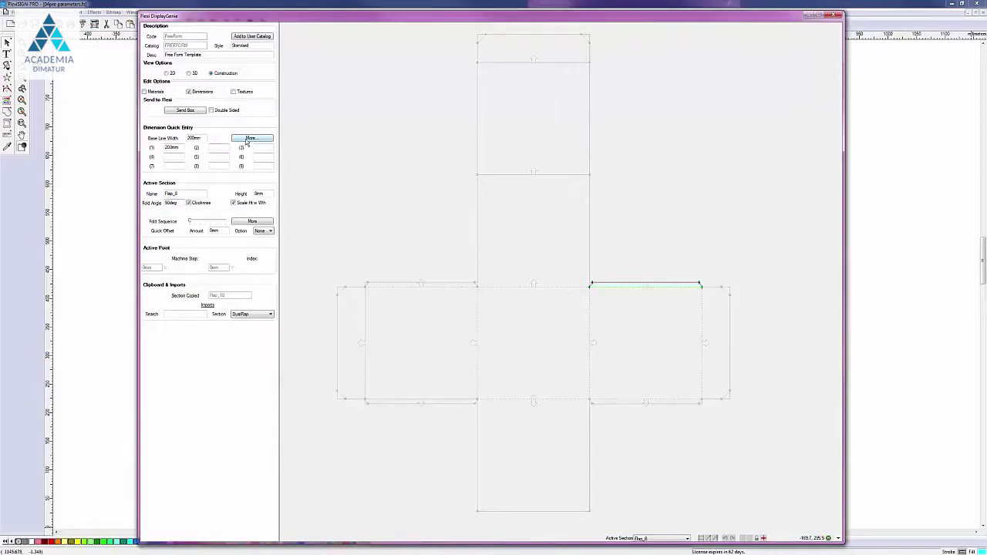
# Arrange the parameter table on the left with the box editor beside it
pyautogui.moveTo(272, 16); pyautogui.dragTo(641, 3)
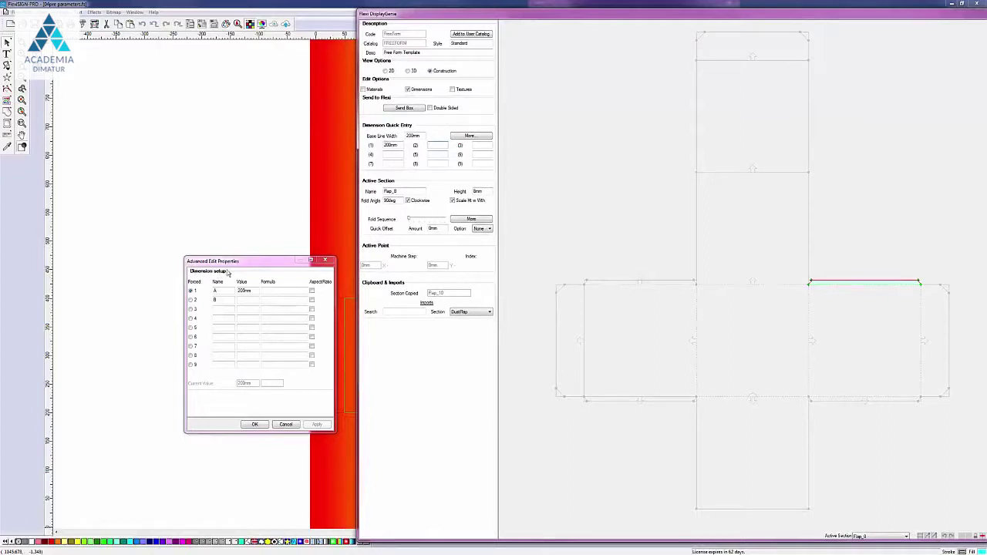
pyautogui.moveTo(253, 261); pyautogui.dragTo(156, 257)
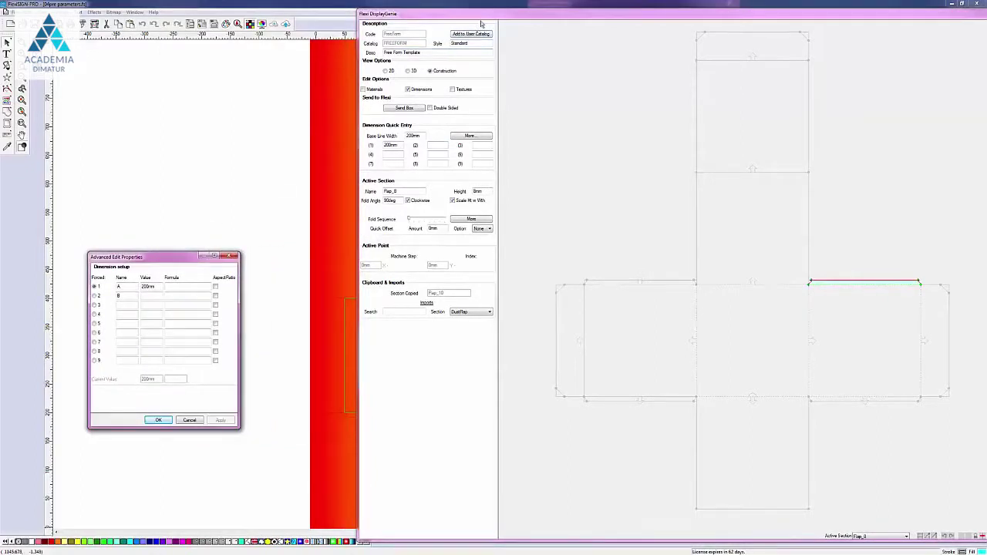
pyautogui.moveTo(496, 16); pyautogui.dragTo(383, 18)
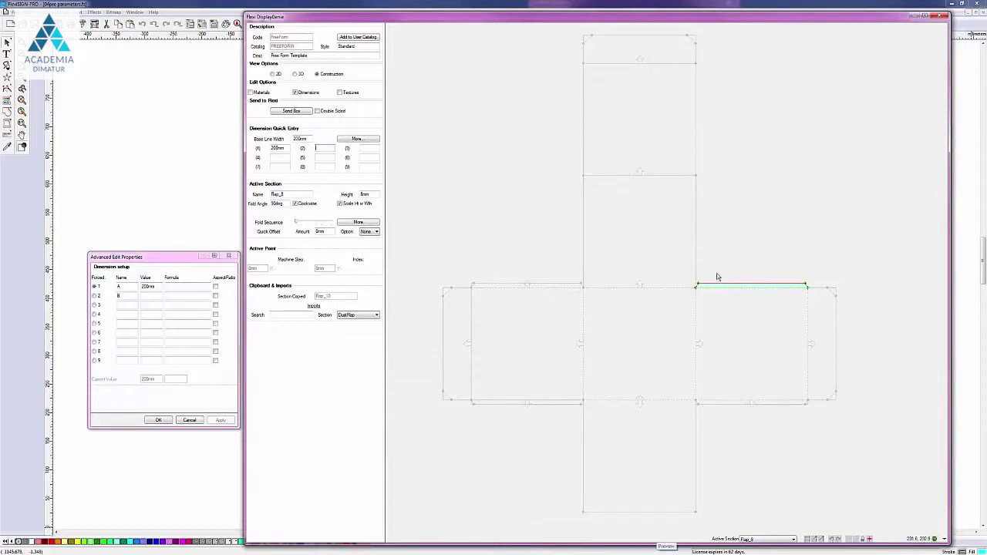
# Name row 5 BoxHt and give it a 300mm formula
pyautogui.click(735, 287)
pyautogui.click(129, 323)
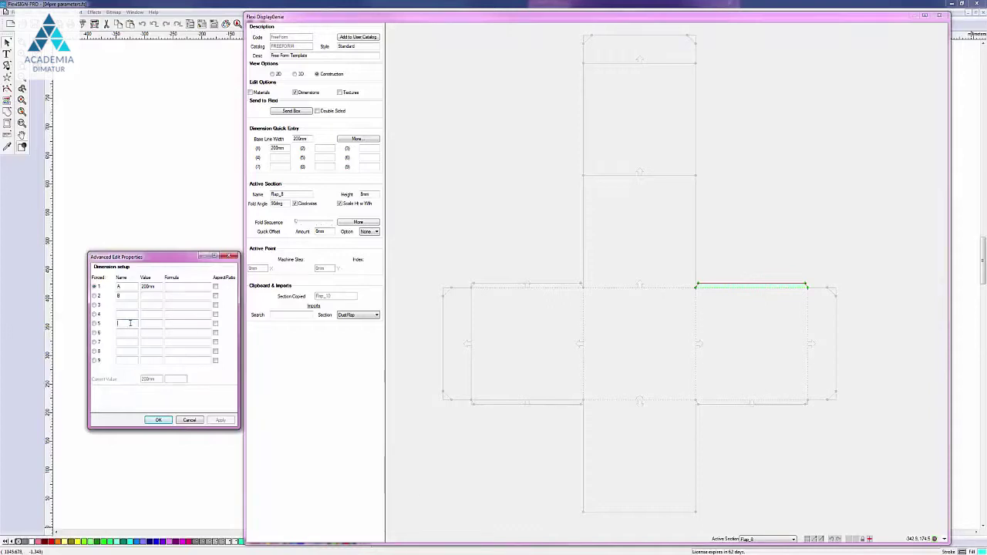
pyautogui.press('BackSpace')
pyautogui.click(191, 325)
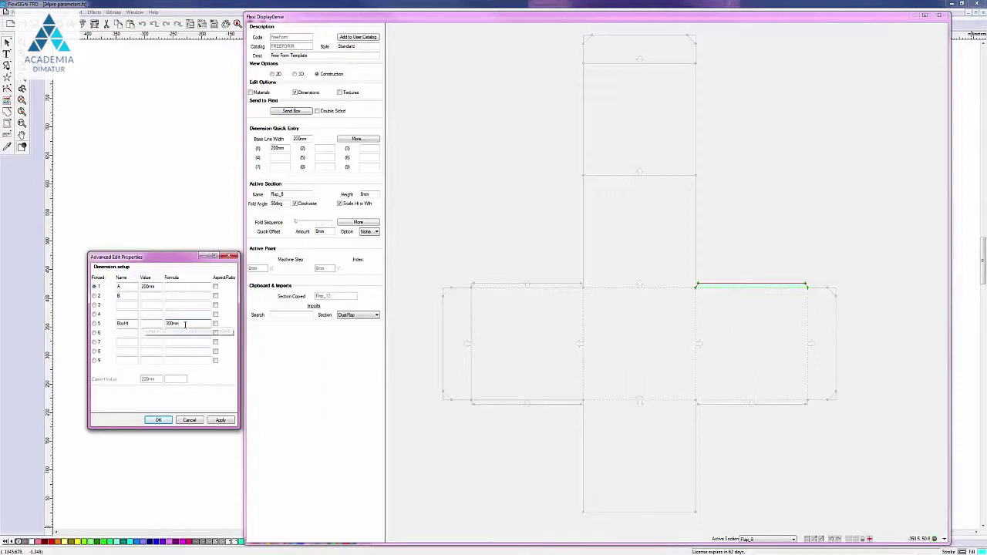
# Set the right wall panel's section height to 300
pyautogui.click(741, 332)
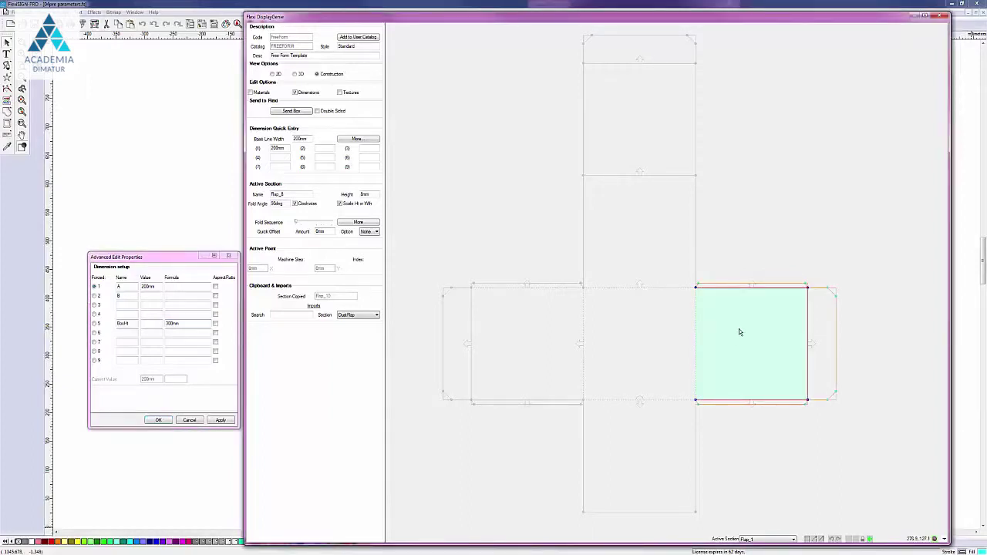
pyautogui.rightClick(737, 337)
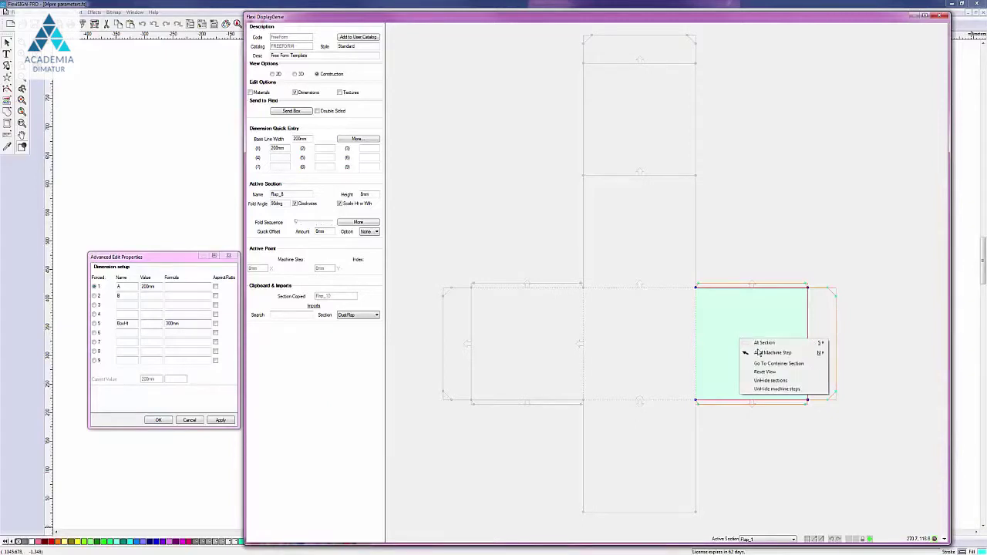
pyautogui.moveTo(769, 356)
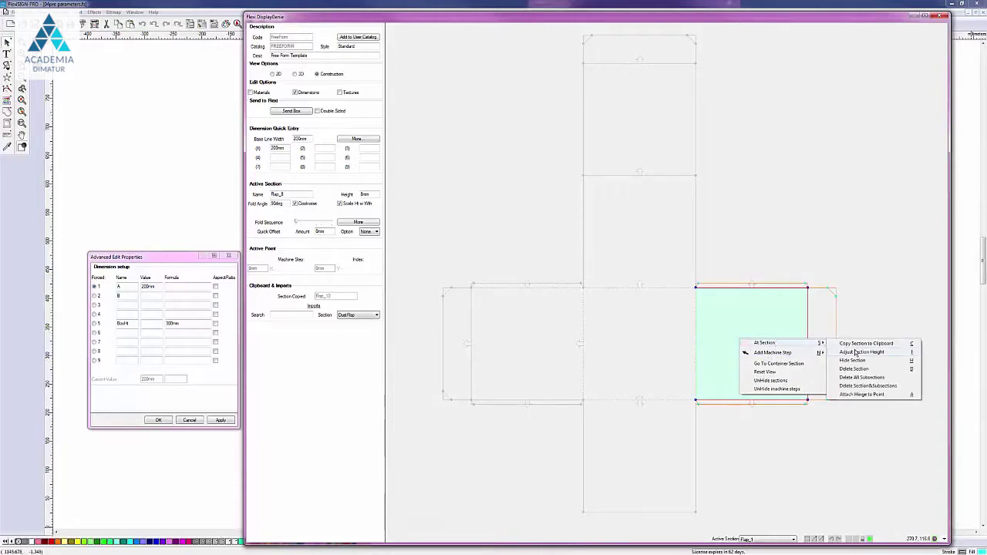
pyautogui.click(857, 353)
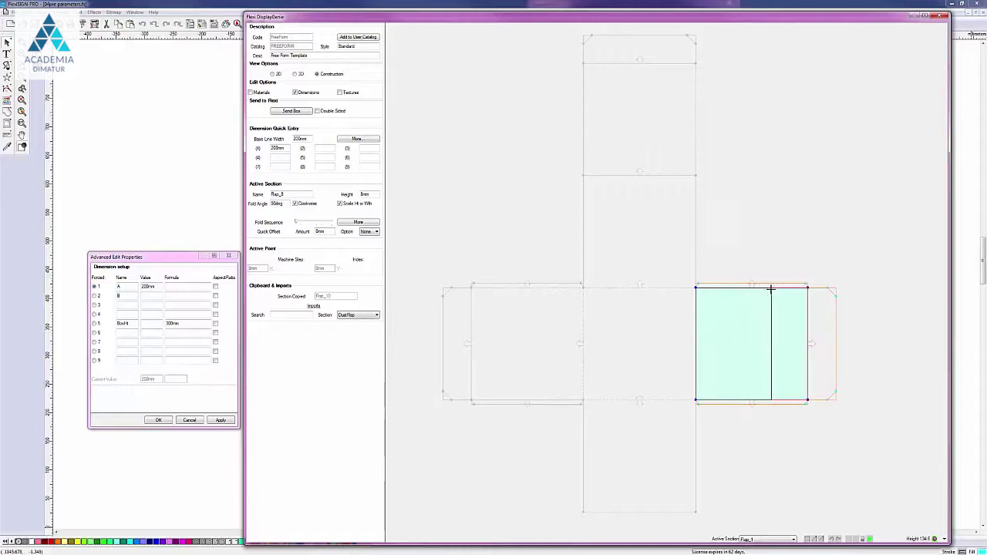
pyautogui.write('300')
pyautogui.press('Return')
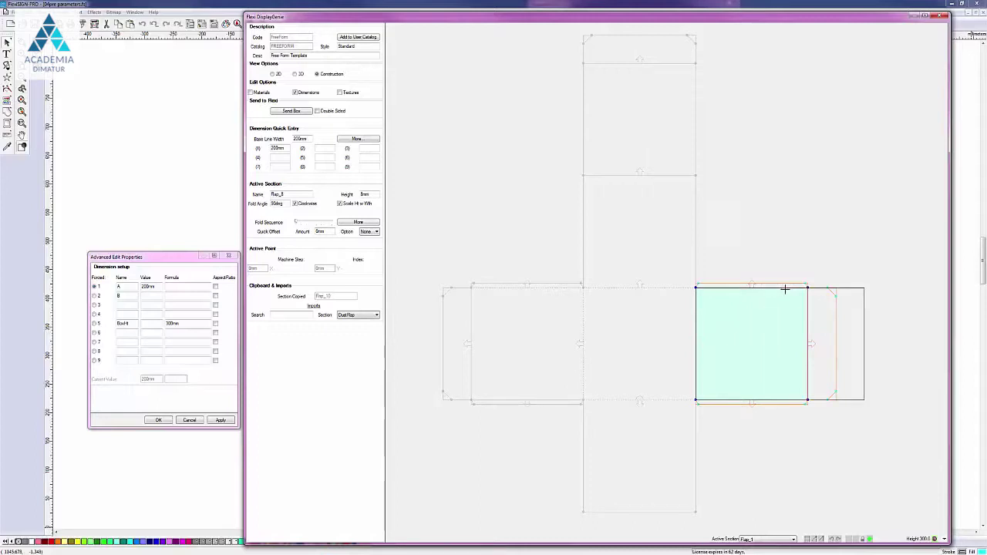
pyautogui.click(784, 289)
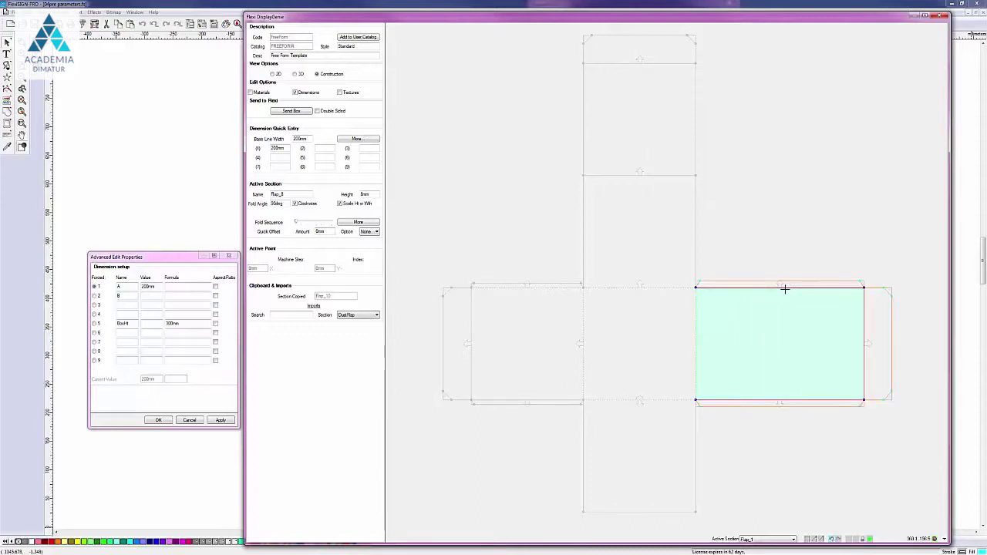
# Stretch the left wall panel to the 300mm wall height
pyautogui.click(520, 328)
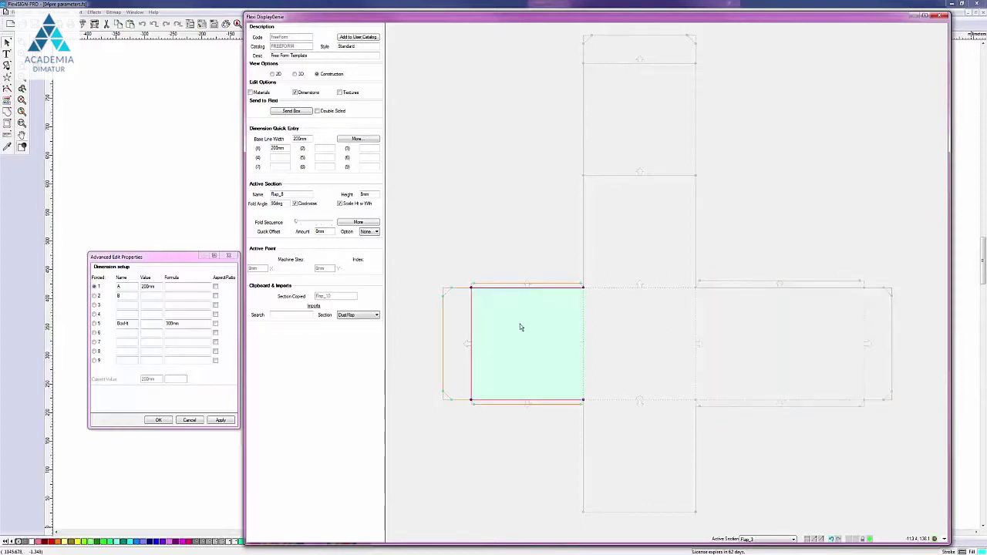
pyautogui.rightClick(512, 326)
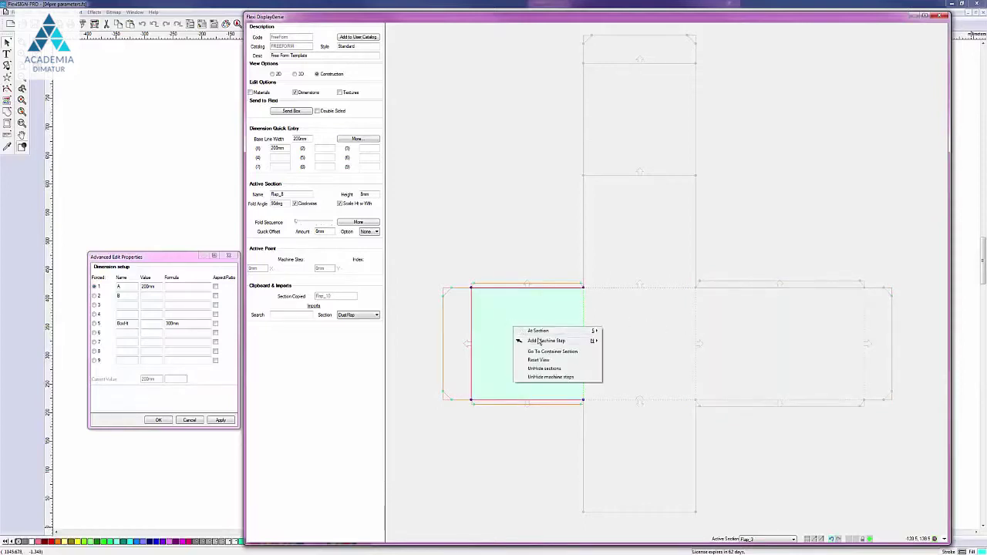
pyautogui.moveTo(540, 331)
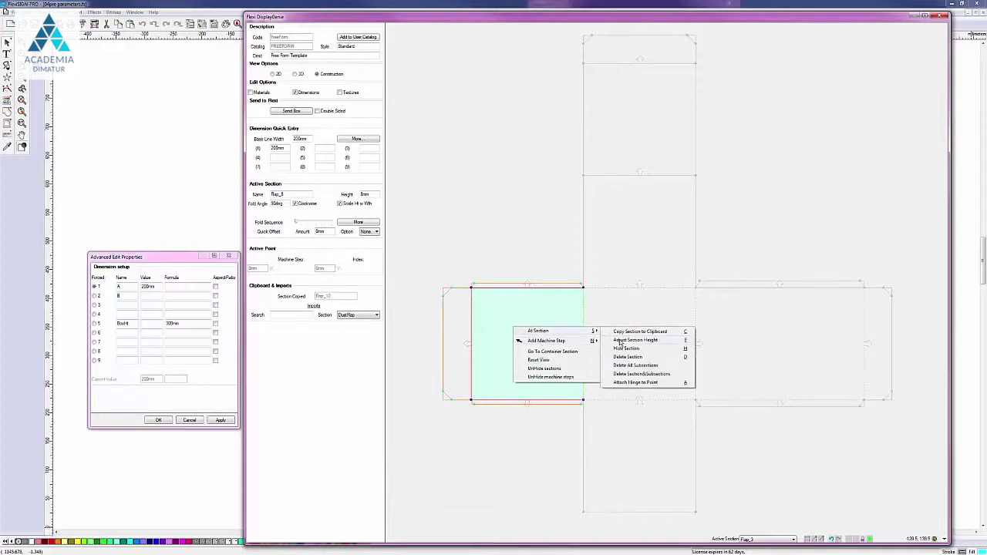
pyautogui.click(620, 340)
pyautogui.click(417, 401)
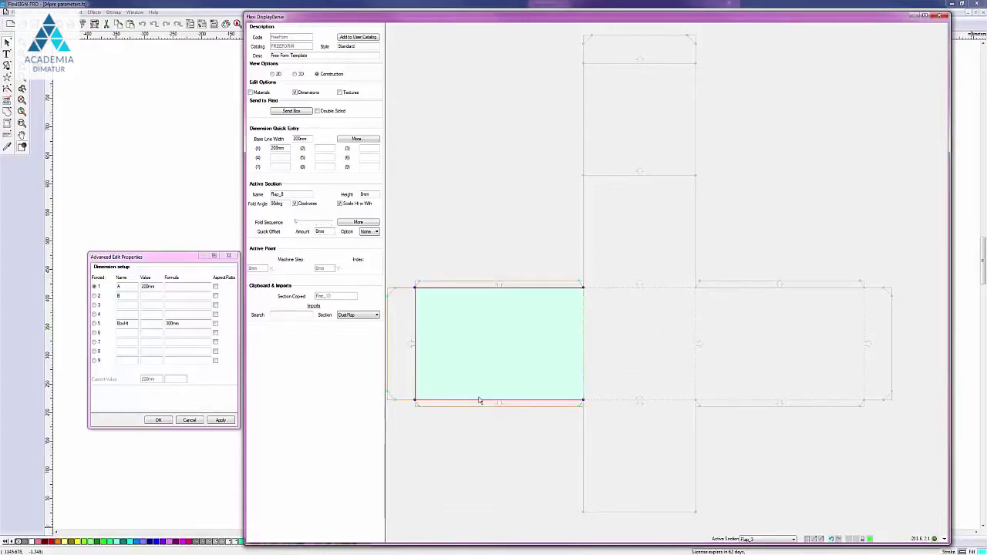
# Lengthen the bottom and upper wall panels to the 300mm wall height
pyautogui.click(645, 454)
pyautogui.rightClick(646, 453)
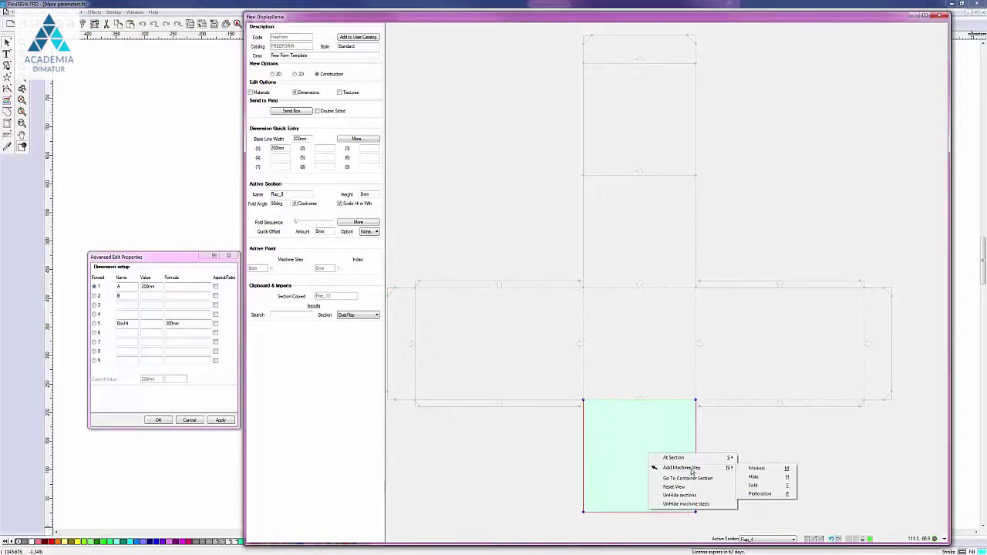
pyautogui.moveTo(702, 459)
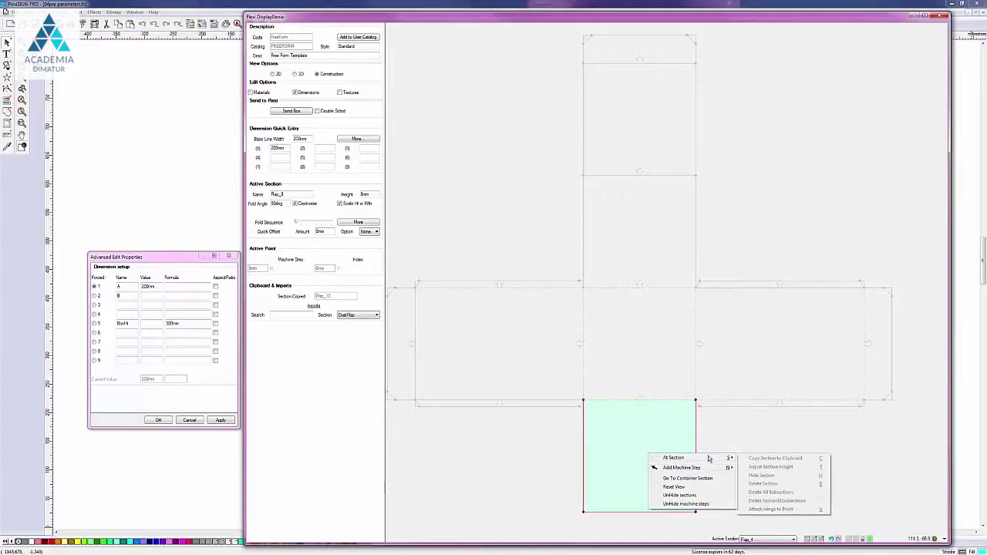
pyautogui.click(759, 467)
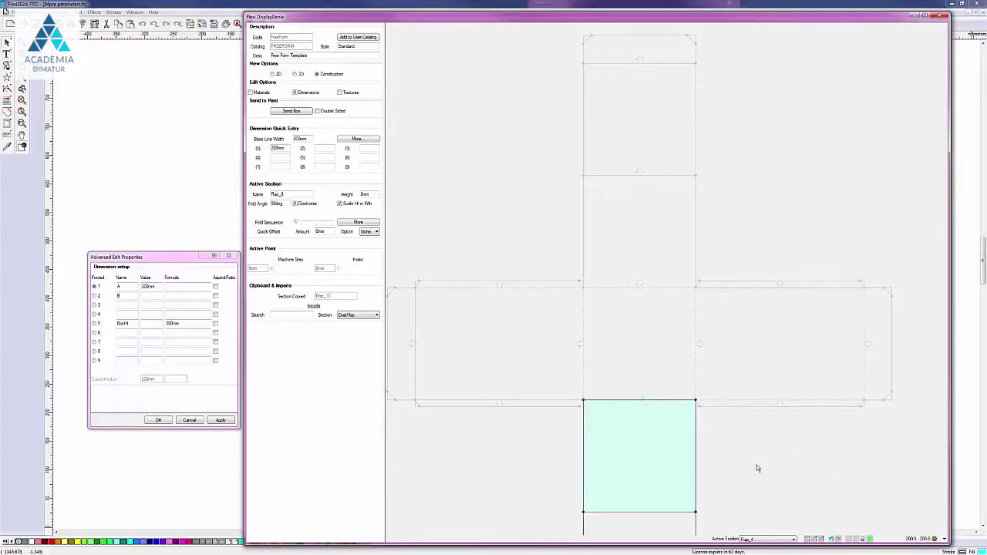
pyautogui.click(626, 254)
pyautogui.rightClick(630, 255)
pyautogui.moveTo(655, 260)
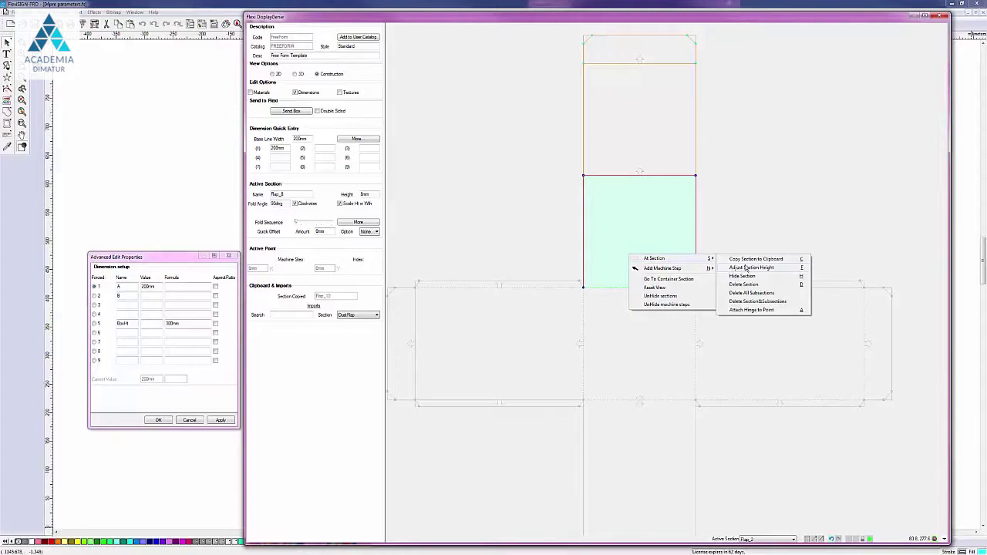
pyautogui.click(745, 268)
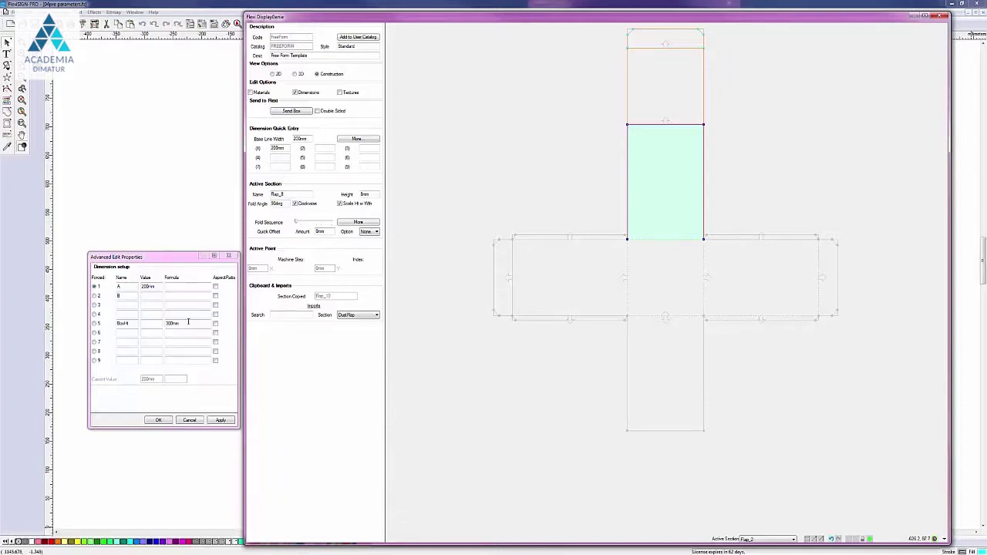
# Name row 6 BoxDp and give it a 200mm formula
pyautogui.click(124, 330)
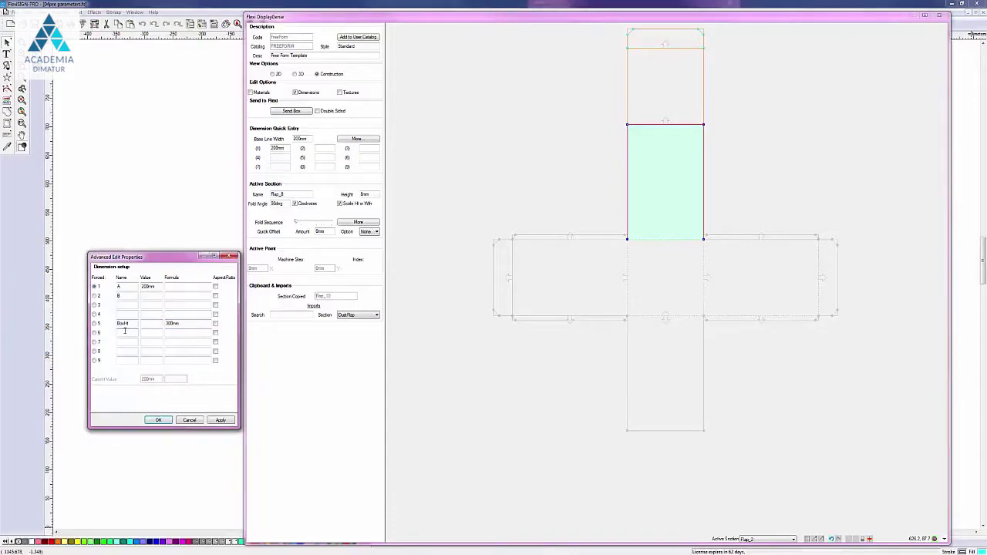
pyautogui.write('BoxDp')
pyautogui.click(183, 332)
# Adjust the section height of the central base panel
pyautogui.click(662, 282)
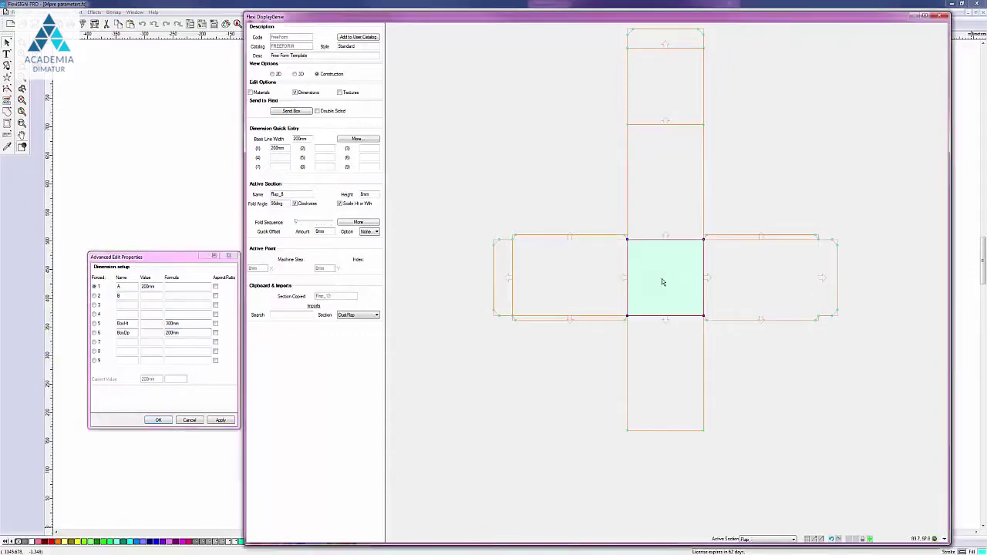
pyautogui.rightClick(663, 283)
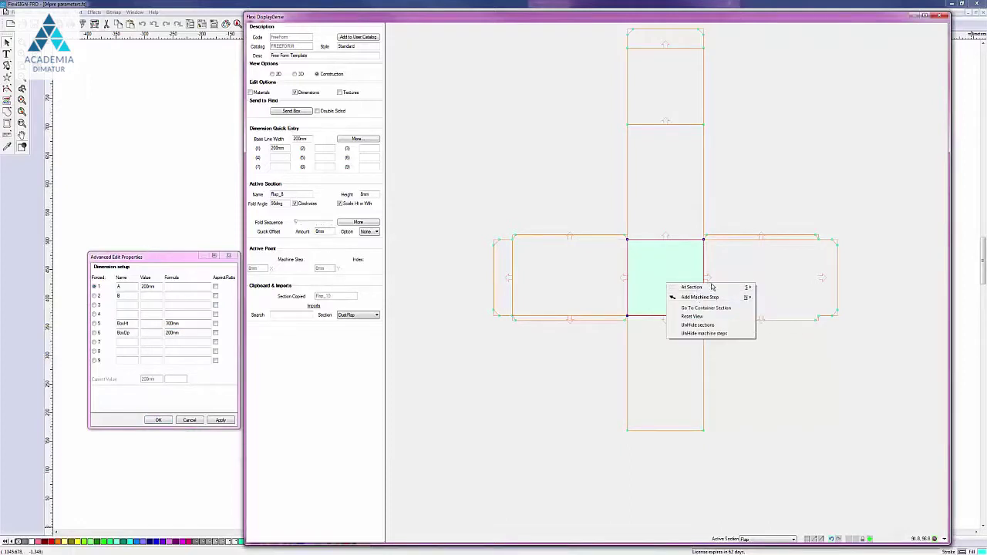
pyautogui.moveTo(714, 287)
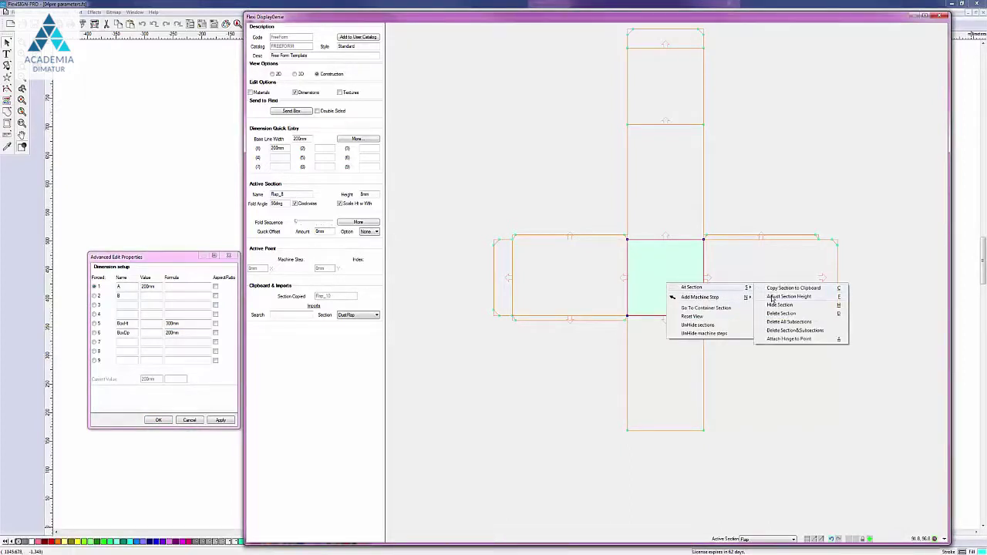
pyautogui.click(773, 297)
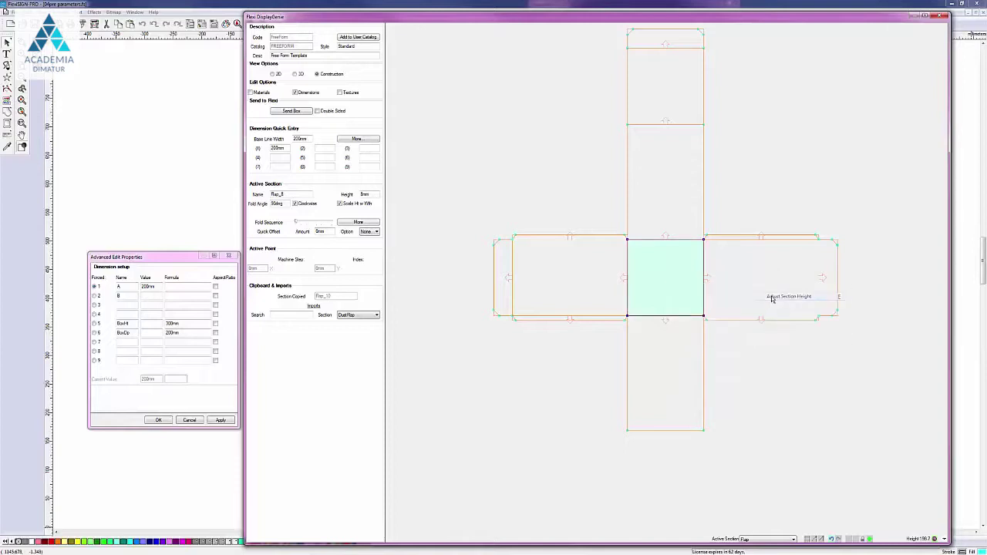
# Adjust the section height of the green top panel
pyautogui.click(662, 95)
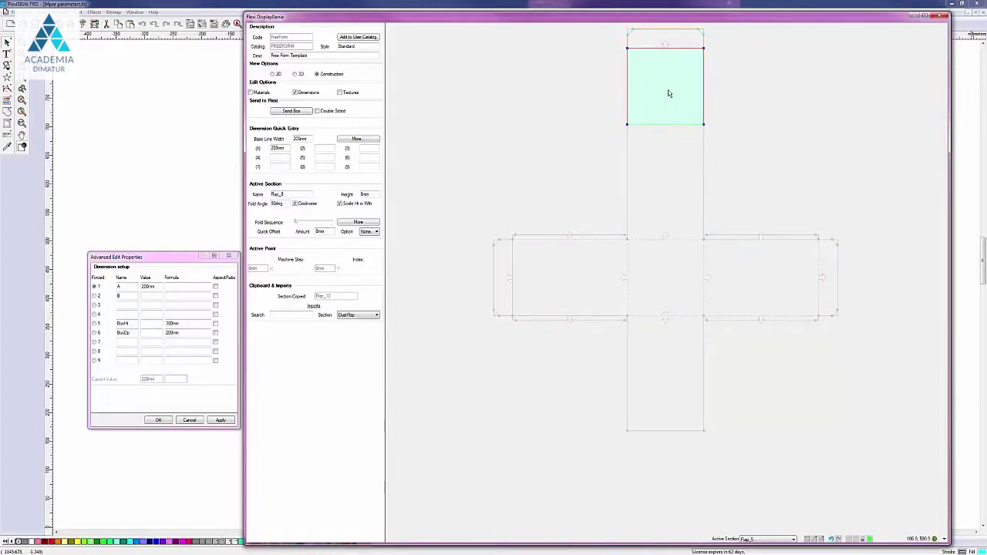
pyautogui.rightClick(669, 93)
pyautogui.moveTo(724, 99)
pyautogui.click(797, 109)
# Change the BoxDp formula to 100mm and the BoxHt formula to 500mm
pyautogui.press('BackSpace')
pyautogui.write('1')
pyautogui.press('Tab')
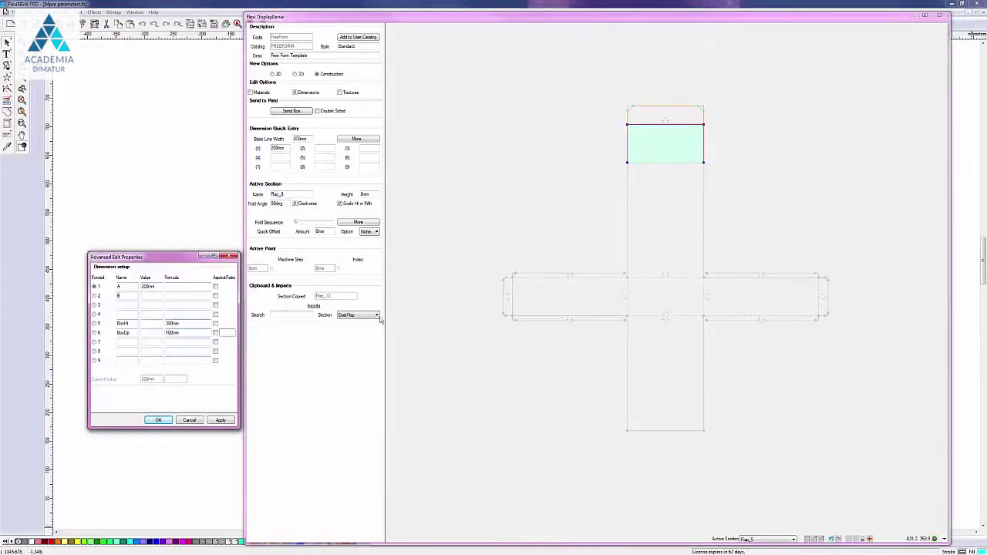
pyautogui.click(168, 324)
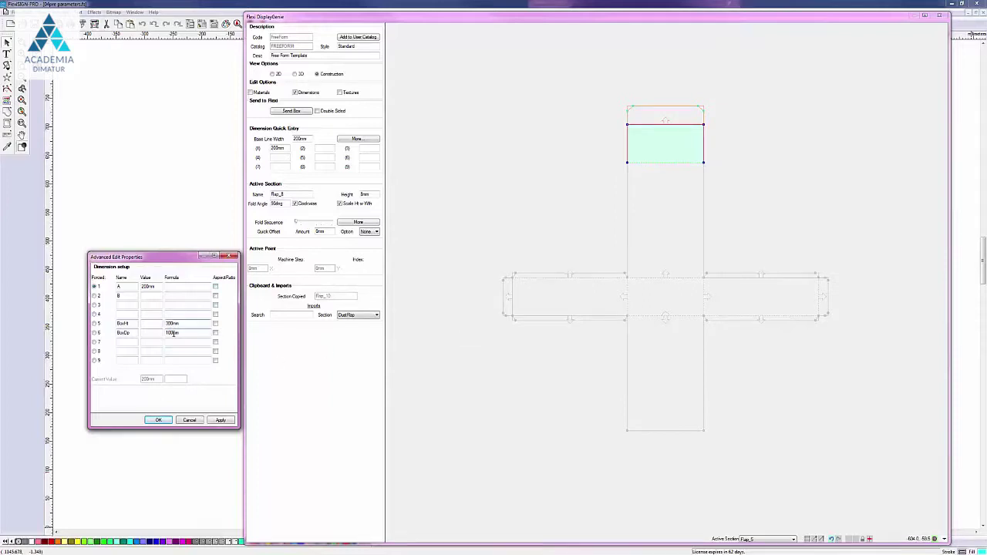
pyautogui.write('20mm')
pyautogui.press('Return')
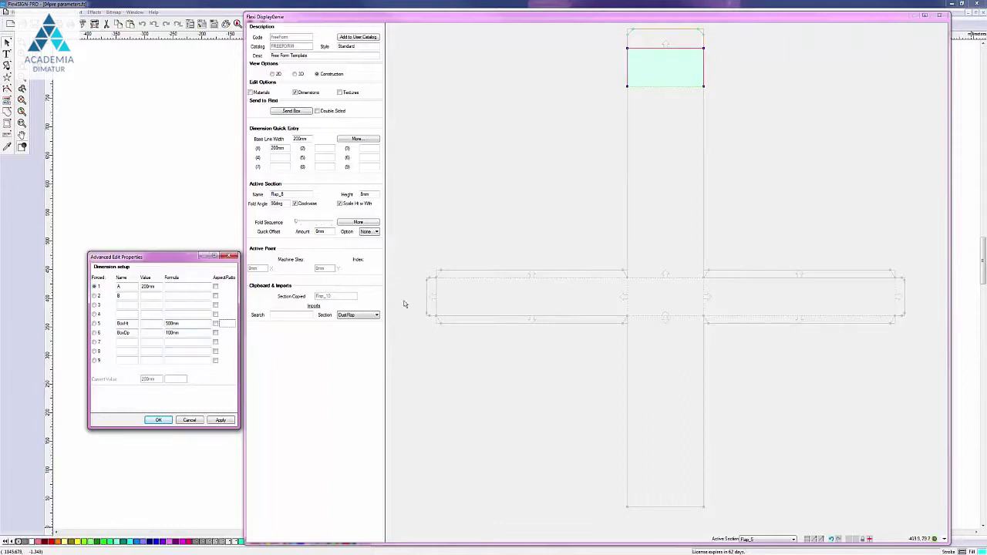
# Name row 7 FlpHt and give it a 70mm formula
pyautogui.click(125, 343)
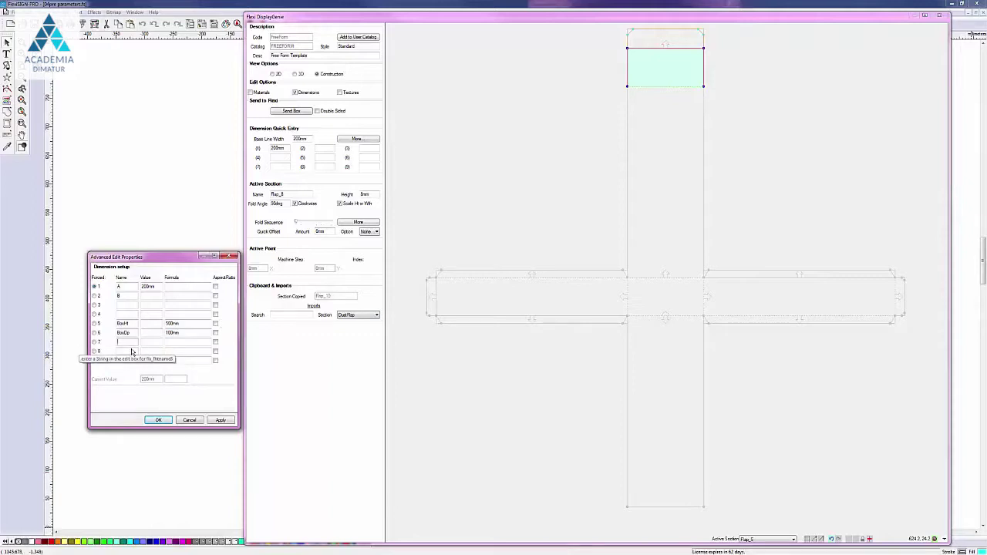
pyautogui.write('FlapHt')
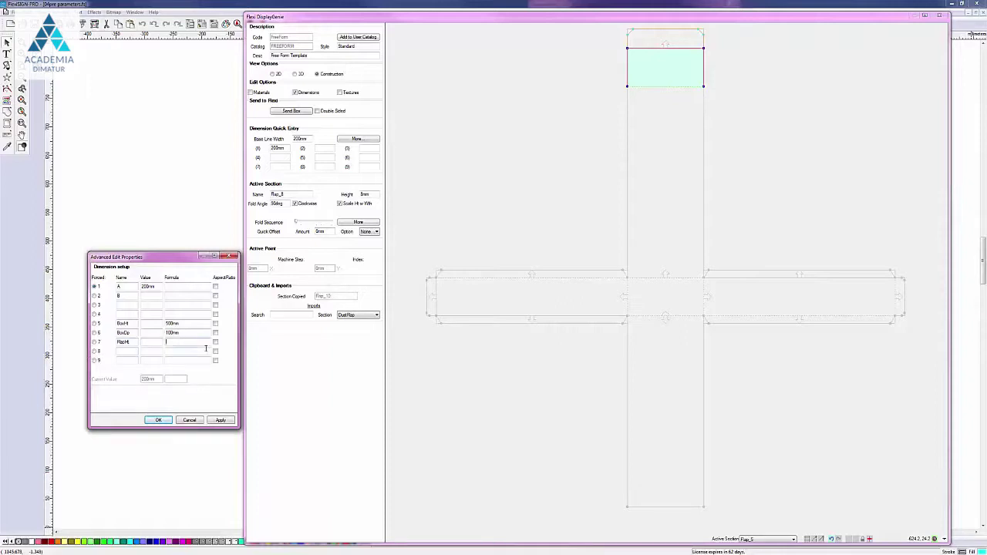
pyautogui.write('70mm')
# Adjust the left end flap's section height to a new, wider value
pyautogui.click(433, 292)
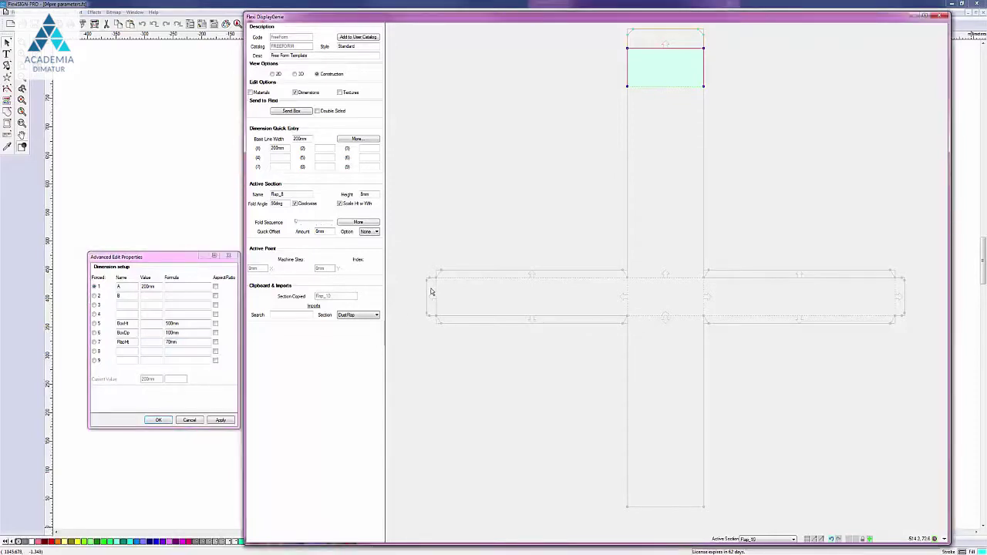
pyautogui.click(433, 292)
pyautogui.rightClick(433, 291)
pyautogui.moveTo(467, 301)
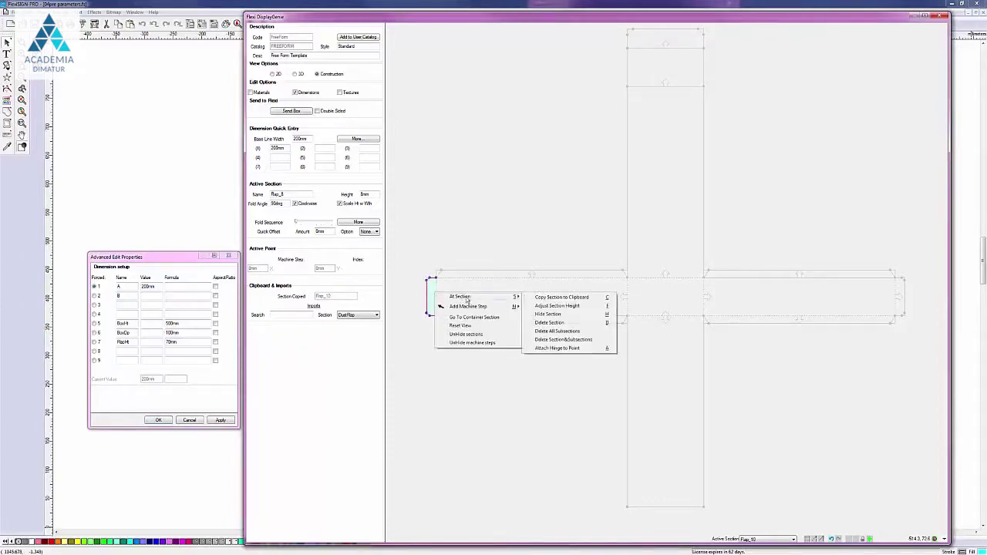
pyautogui.click(550, 307)
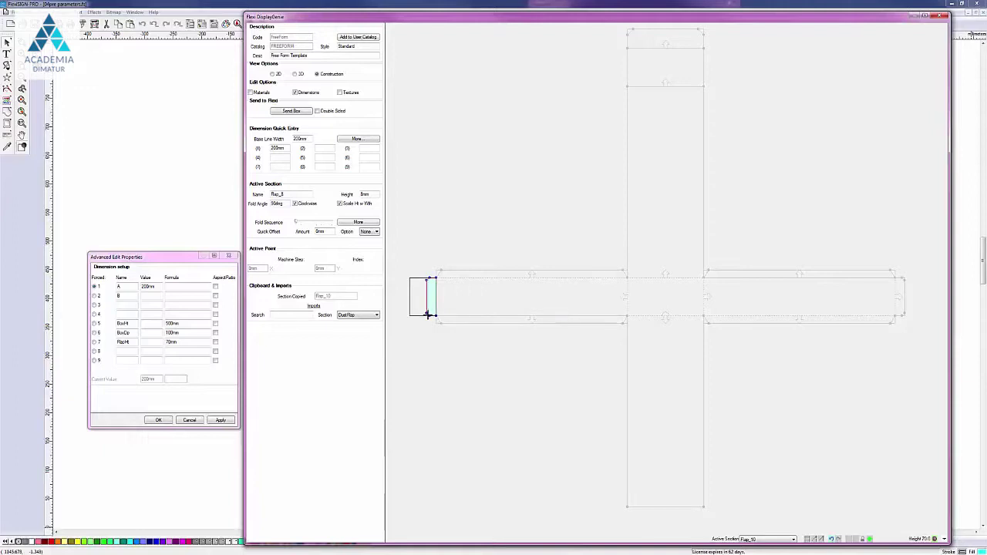
pyautogui.click(428, 314)
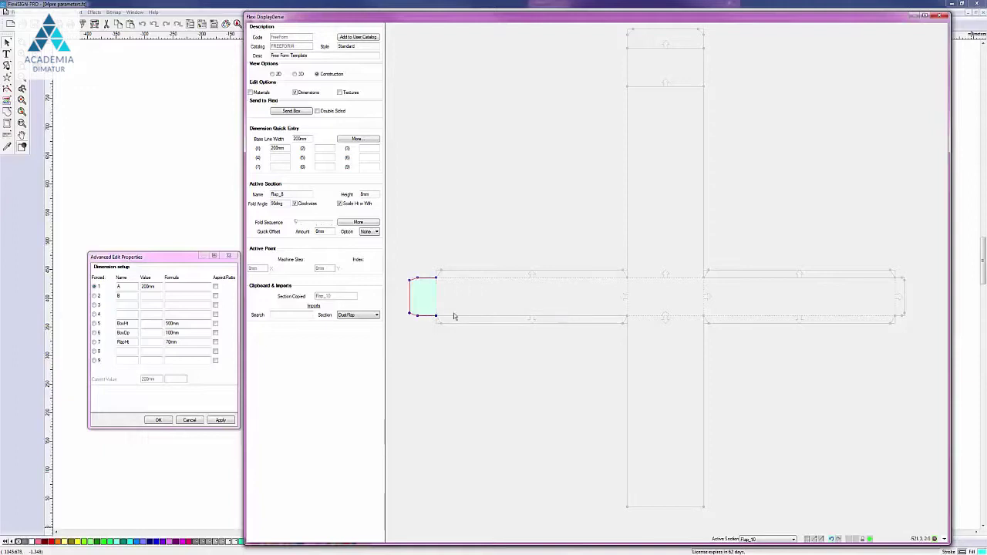
# Widen the right end flap by dragging its height handle, then select the top flap
pyautogui.click(903, 309)
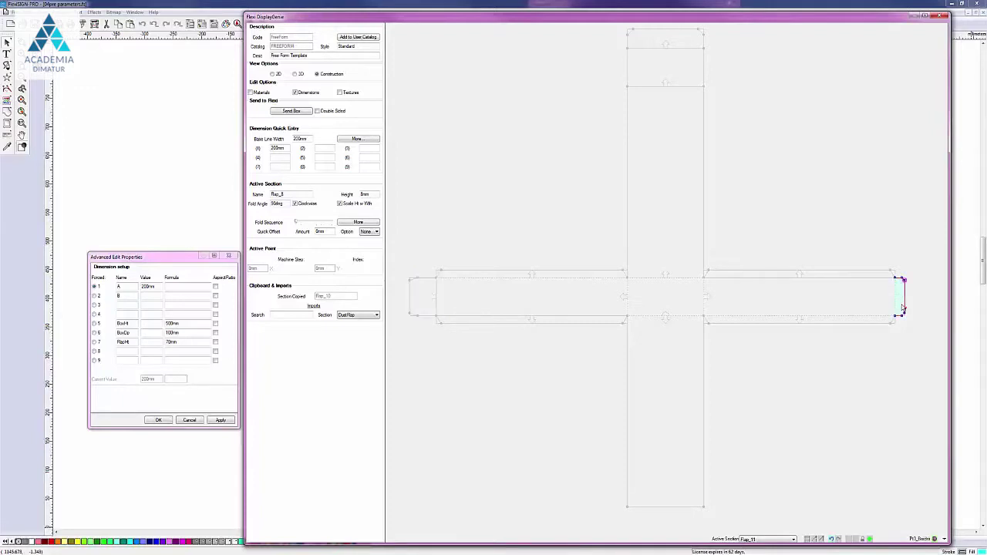
pyautogui.rightClick(903, 308)
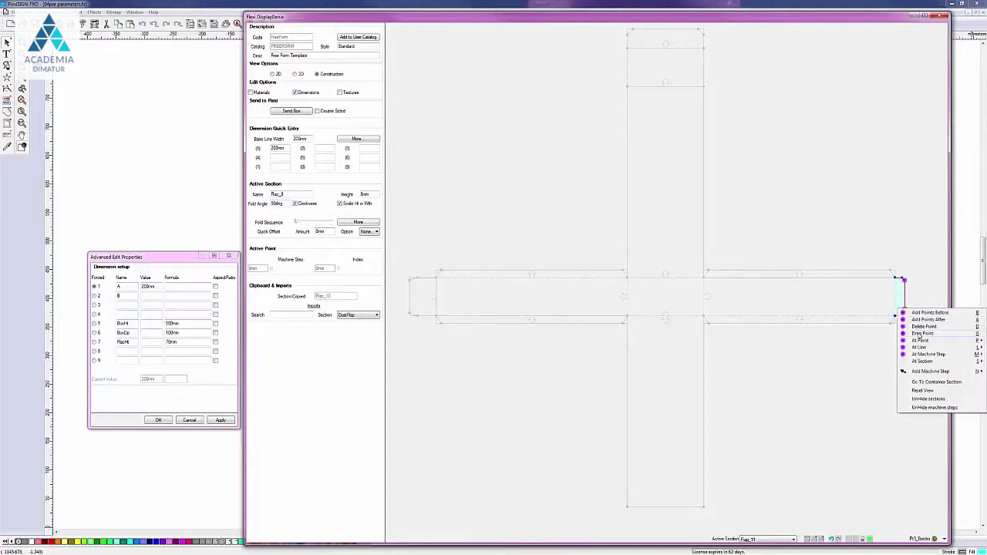
pyautogui.moveTo(918, 361)
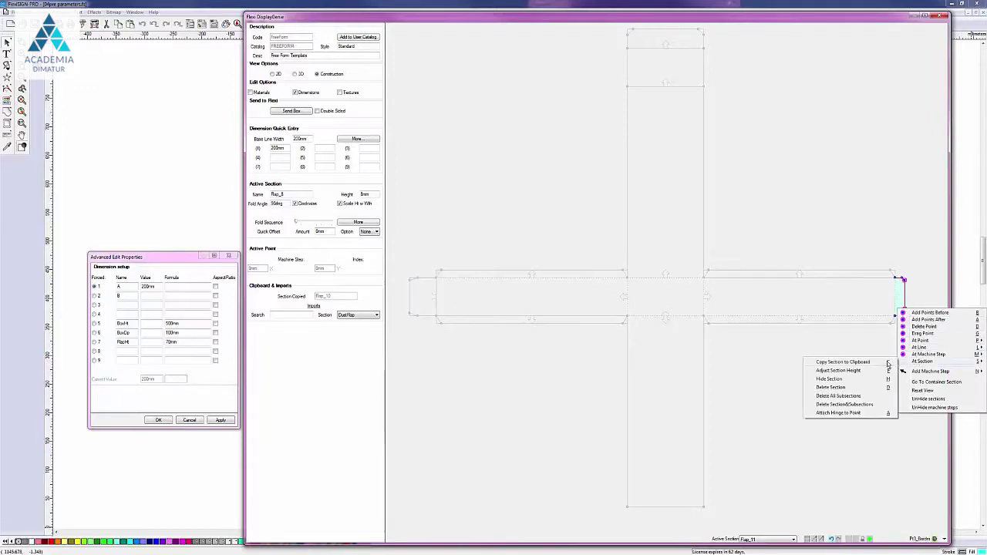
pyautogui.click(845, 372)
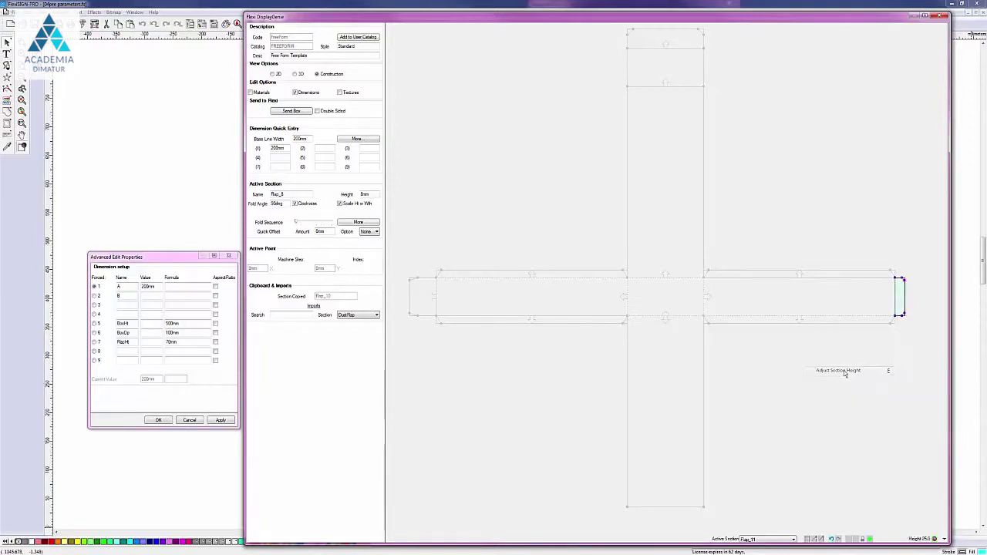
pyautogui.moveTo(903, 279); pyautogui.dragTo(902, 256)
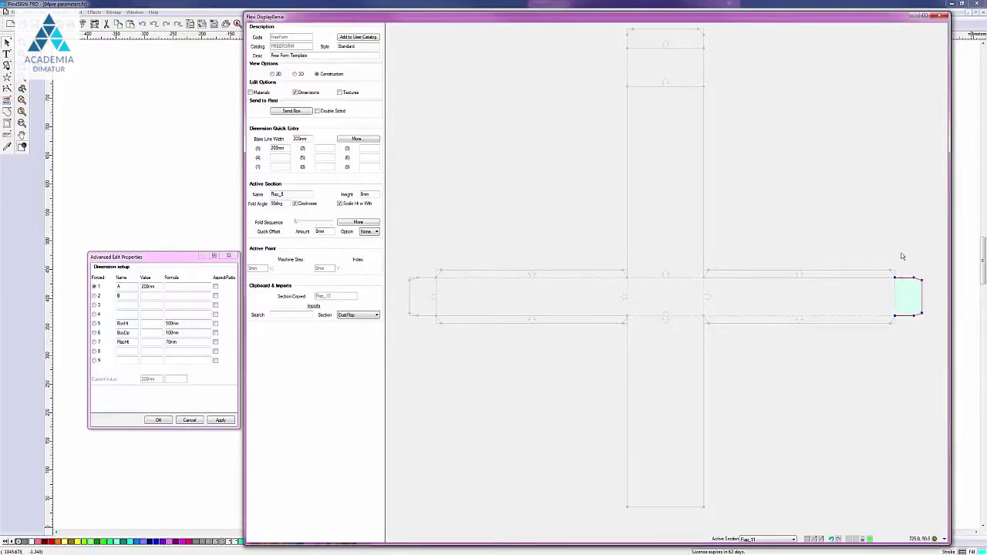
pyautogui.click(657, 38)
pyautogui.rightClick(657, 38)
# Adjust the top flap's section height, then name row 8 GlueHt with a 20mm formula
pyautogui.moveTo(702, 47)
pyautogui.click(771, 53)
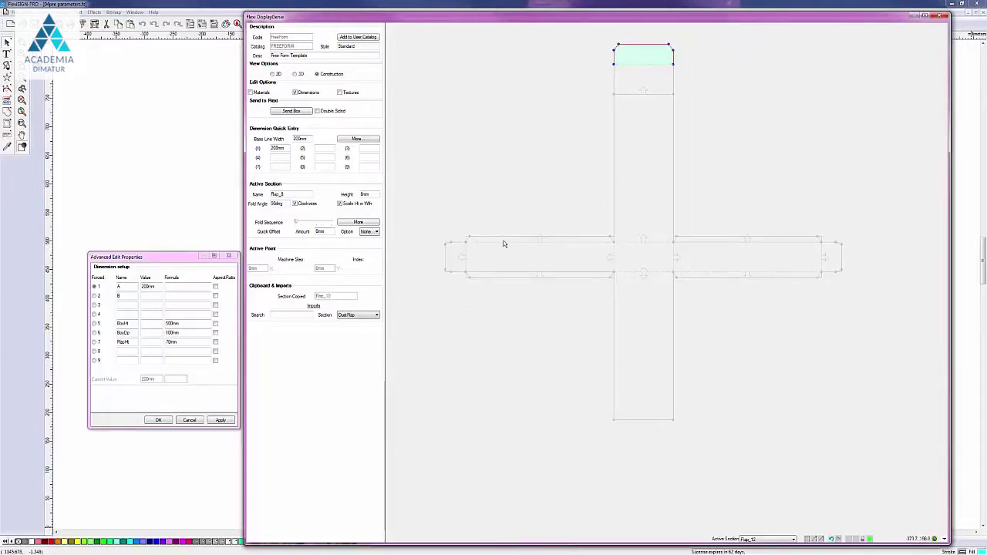
pyautogui.click(128, 353)
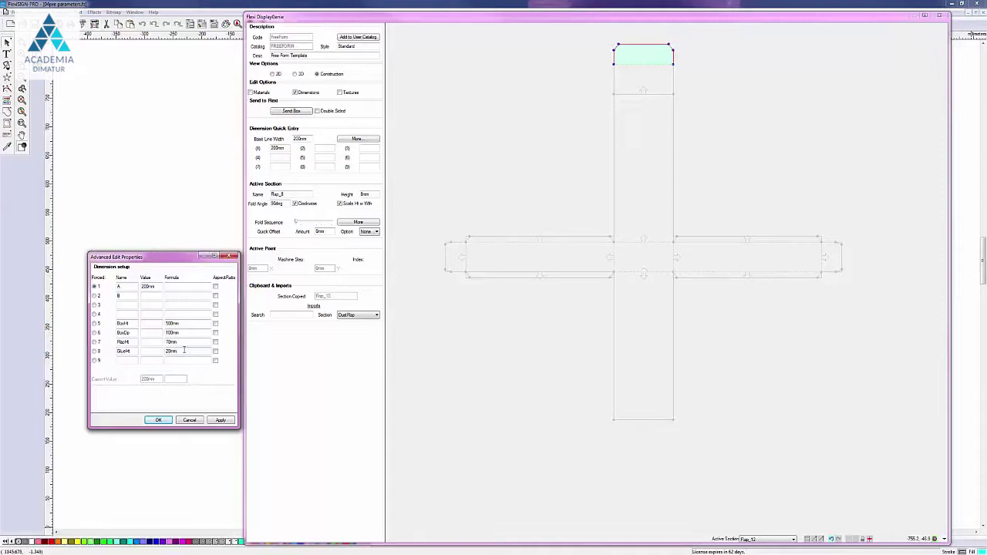
# Adjust the section height of the glue strip on the left arm's top edge
pyautogui.click(510, 242)
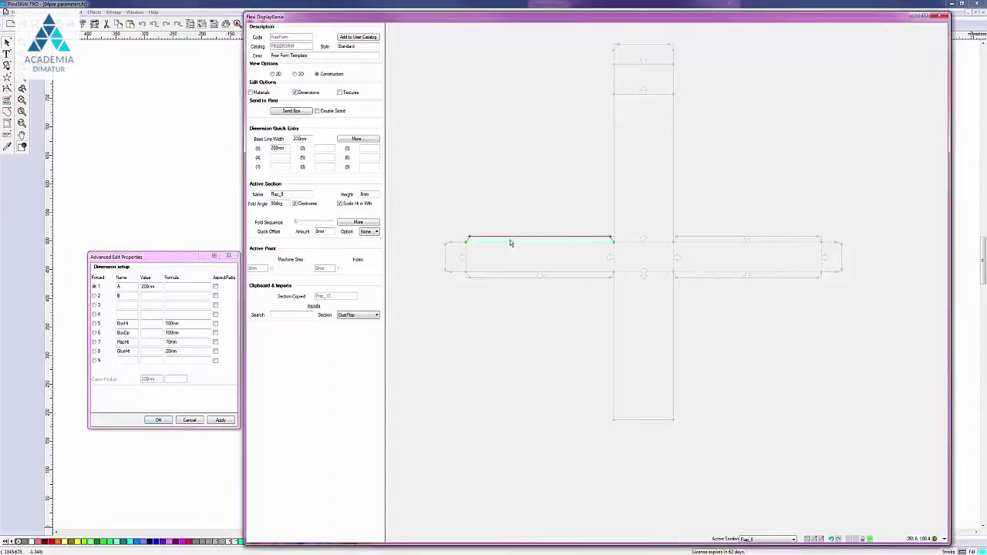
pyautogui.rightClick(510, 242)
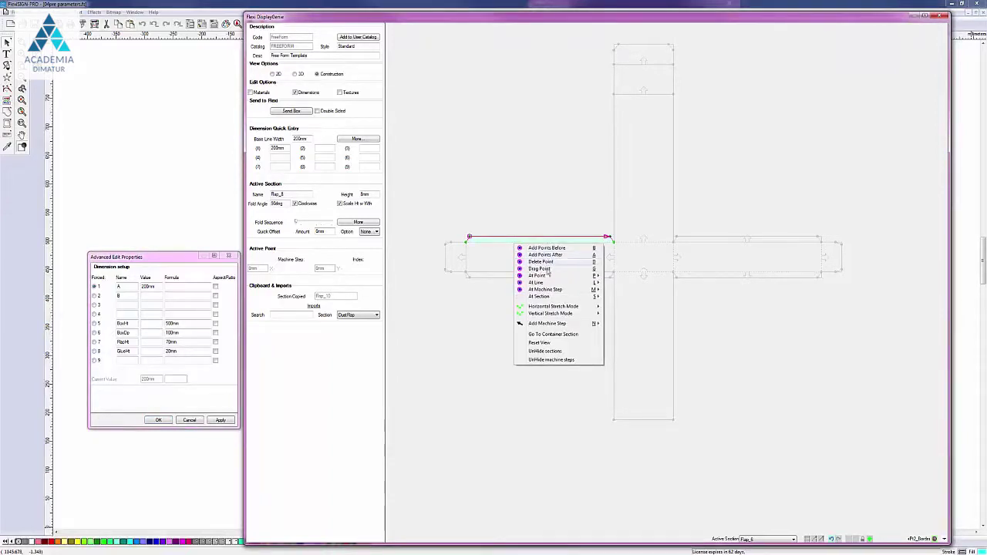
pyautogui.moveTo(552, 297)
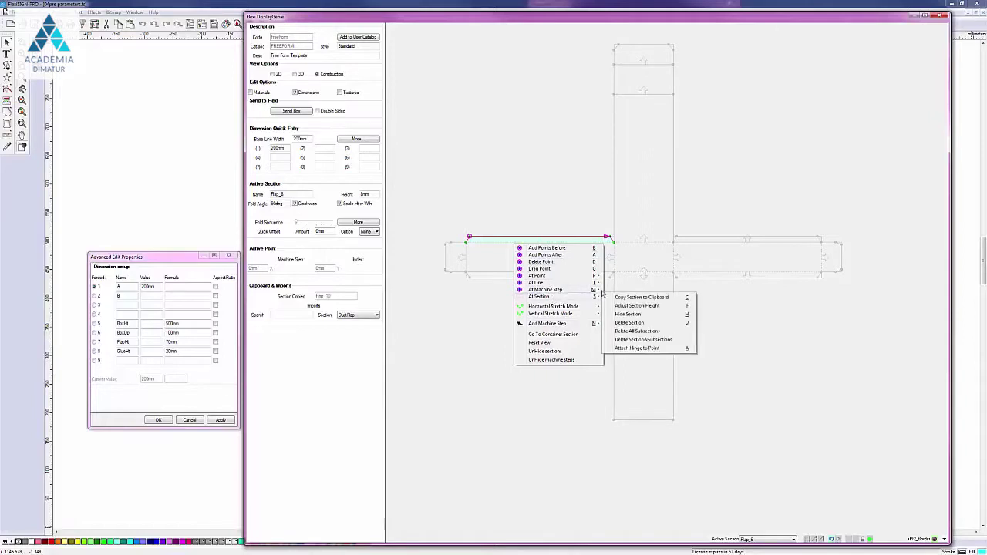
pyautogui.click(627, 307)
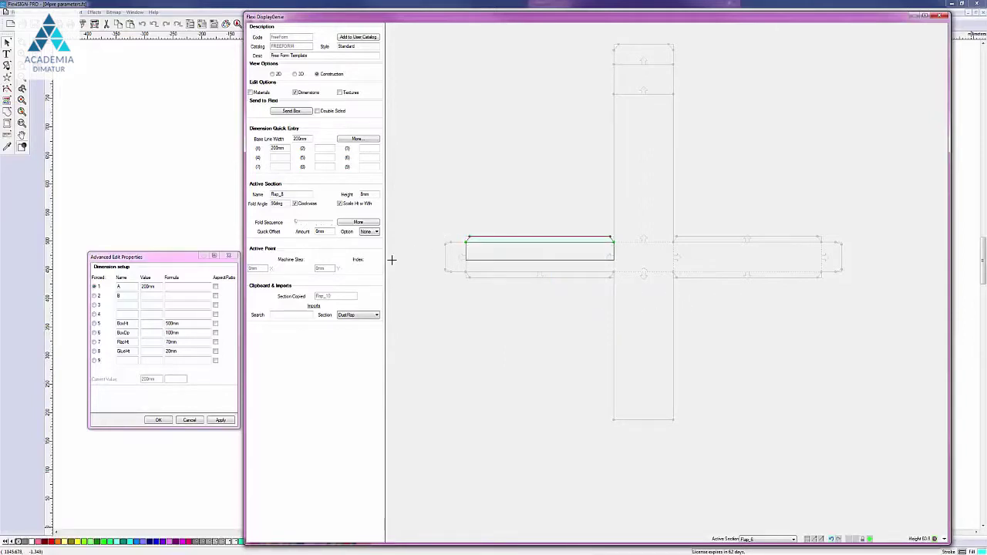
pyautogui.press('Escape')
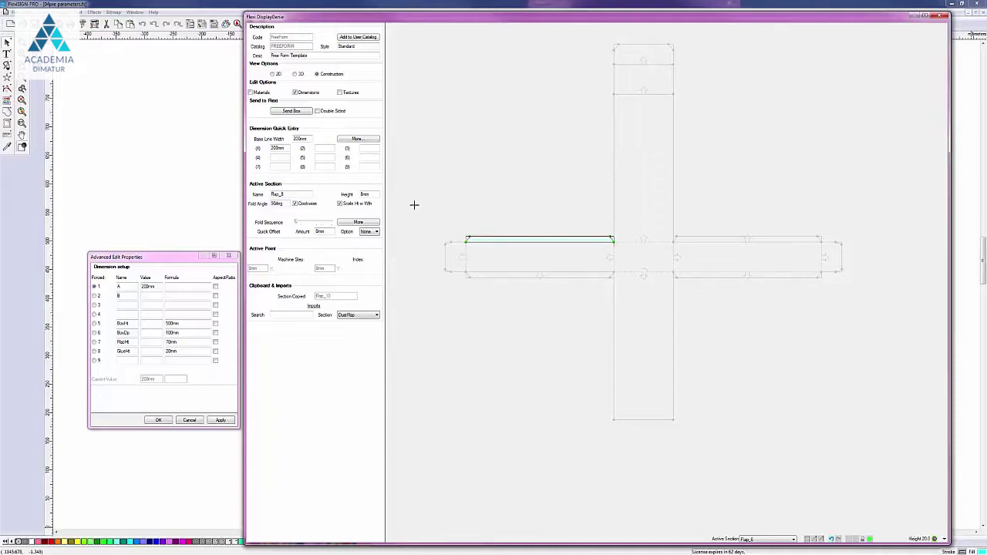
pyautogui.click(477, 217)
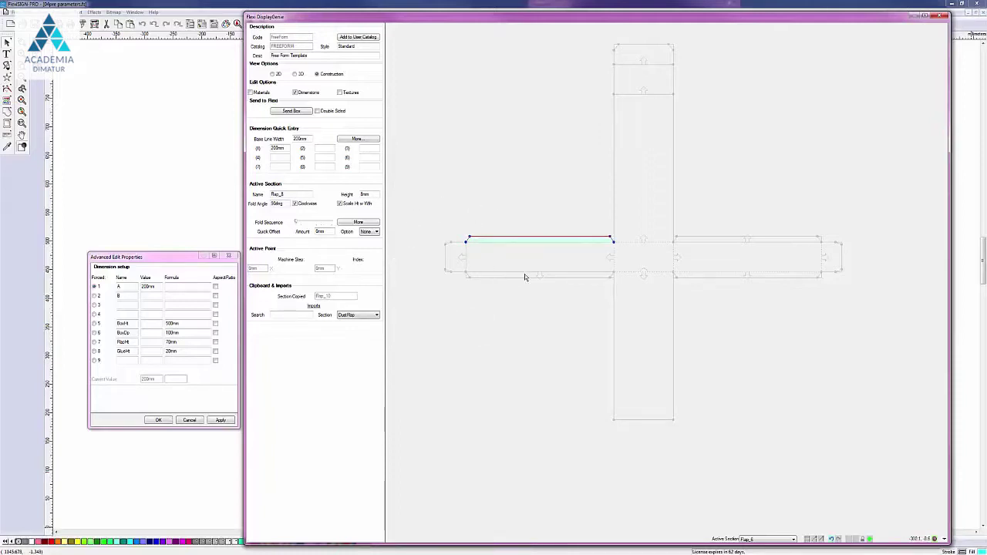
# Change the GlueHt formula to 40mm
pyautogui.click(169, 351)
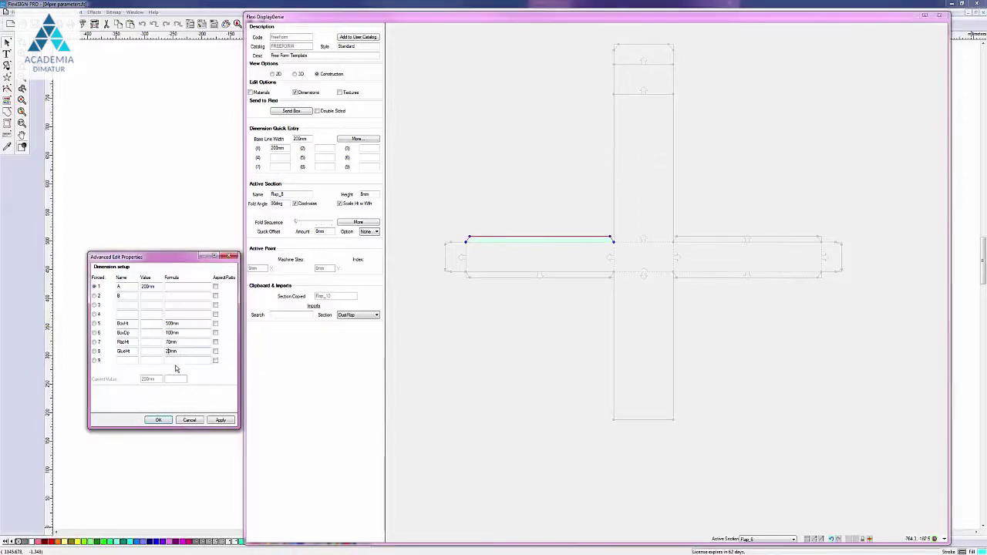
pyautogui.write('40mm')
pyautogui.press('Tab')
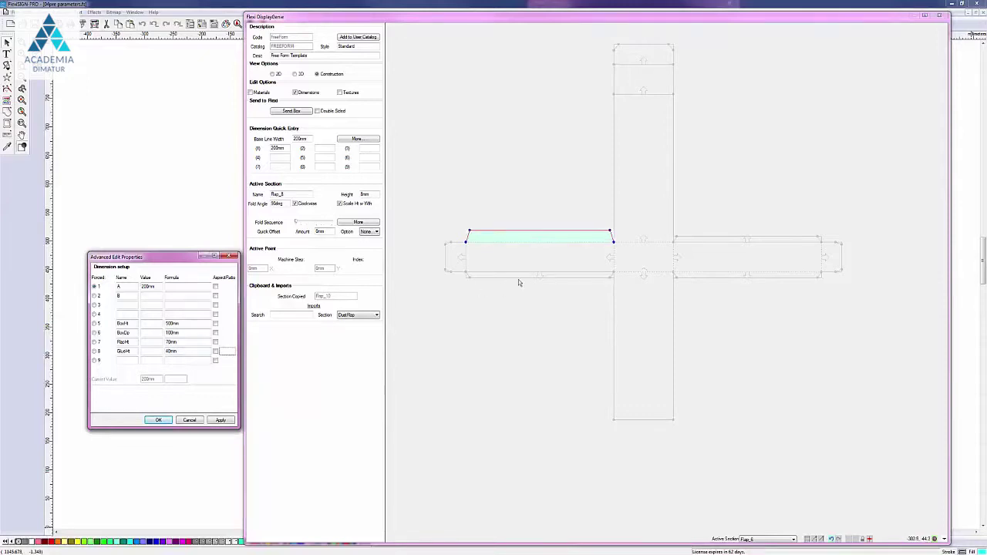
# Adjust the height of the new glue strip along the bottom edge with Adjust Section Height
pyautogui.click(533, 278)
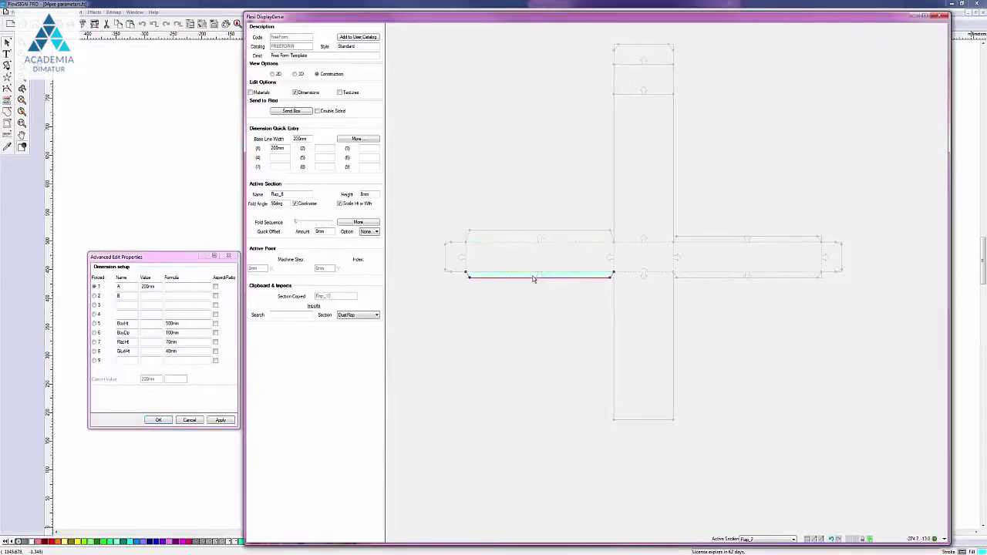
pyautogui.rightClick(533, 278)
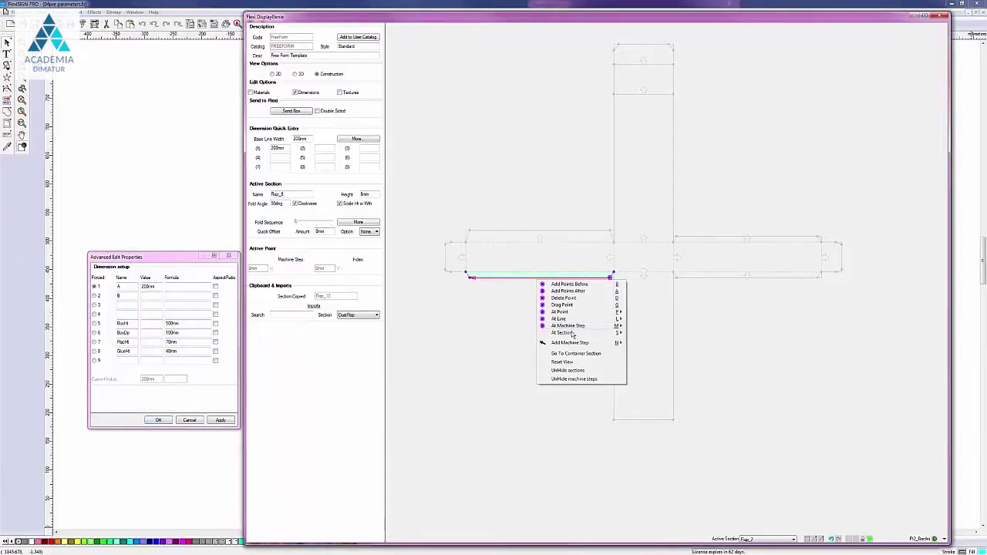
pyautogui.moveTo(573, 333)
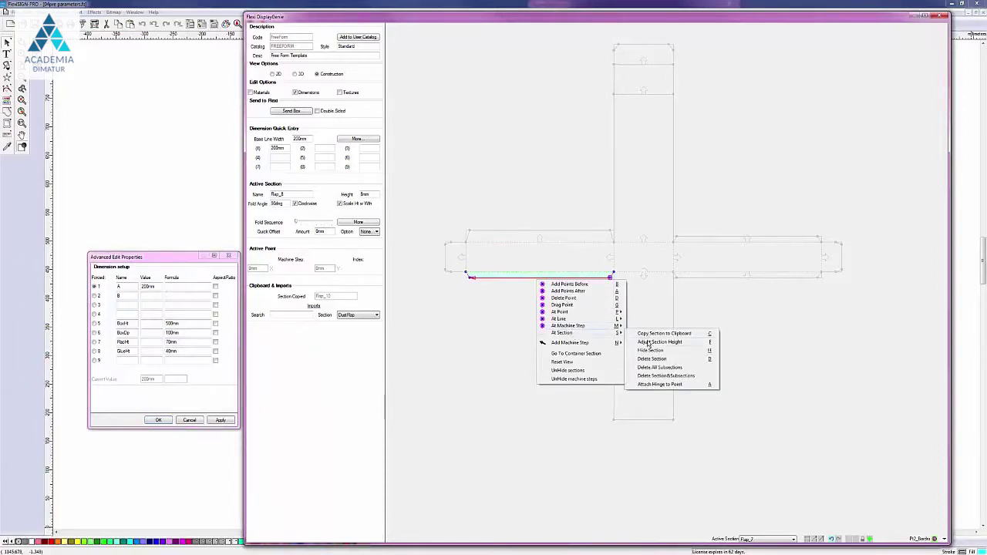
pyautogui.click(648, 344)
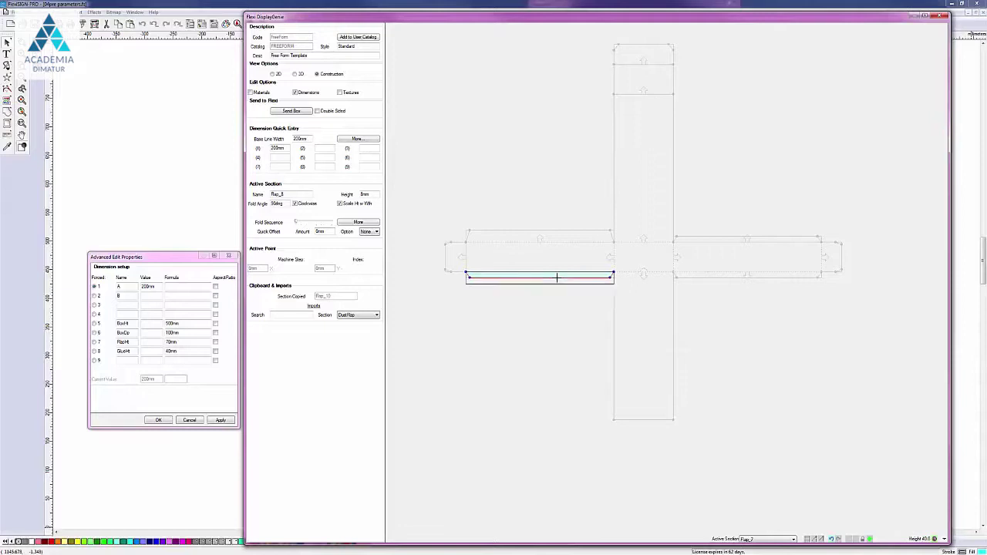
pyautogui.click(557, 279)
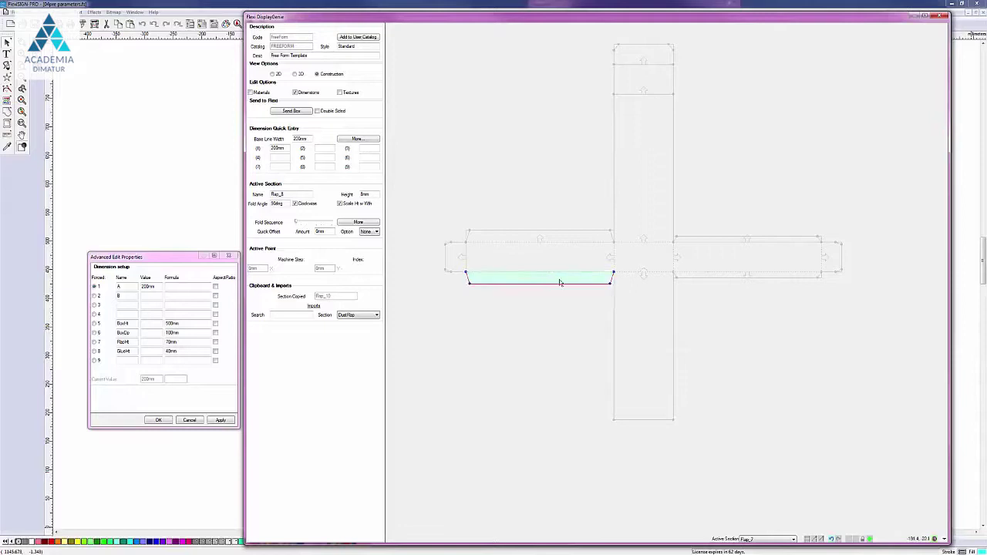
# Set the right panel's top flap height to about 40
pyautogui.rightClick(708, 240)
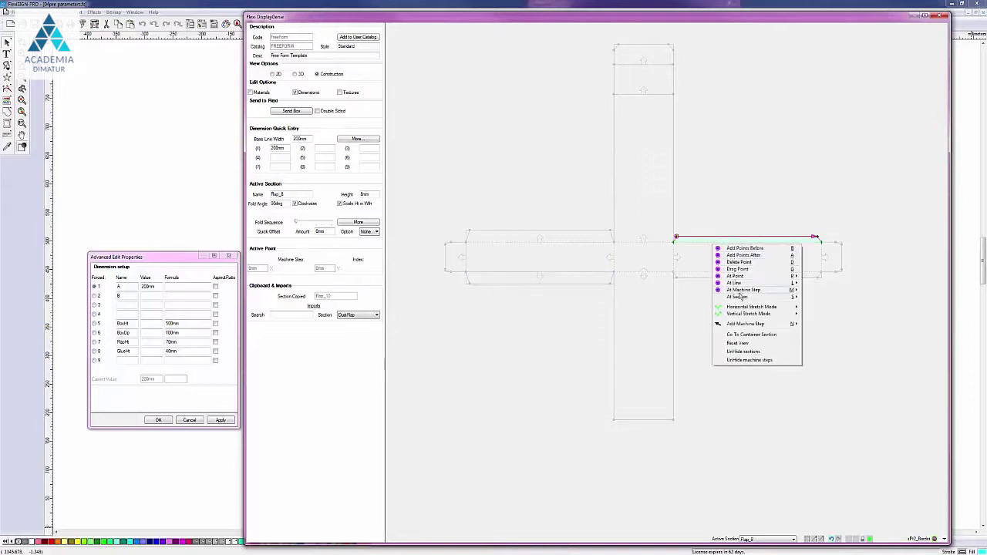
pyautogui.moveTo(741, 297)
pyautogui.click(830, 307)
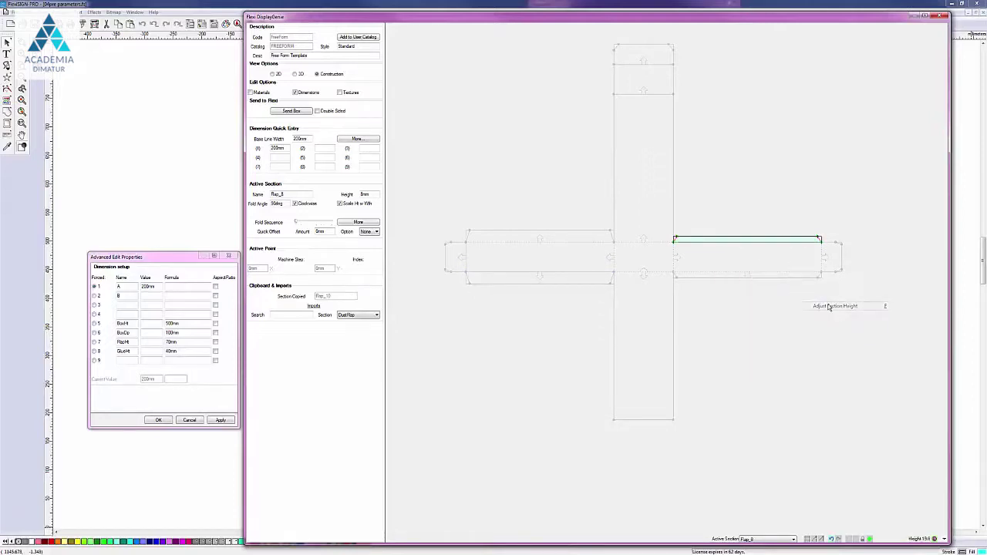
pyautogui.click(691, 222)
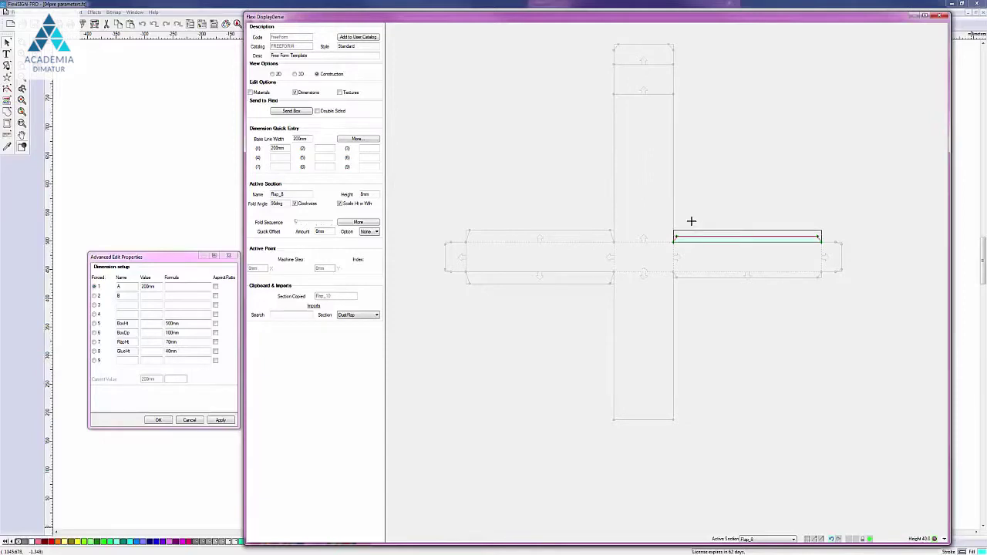
# Resize the thin bottom flap of the right panel, then shorten it slightly to the GluHt height
pyautogui.click(708, 276)
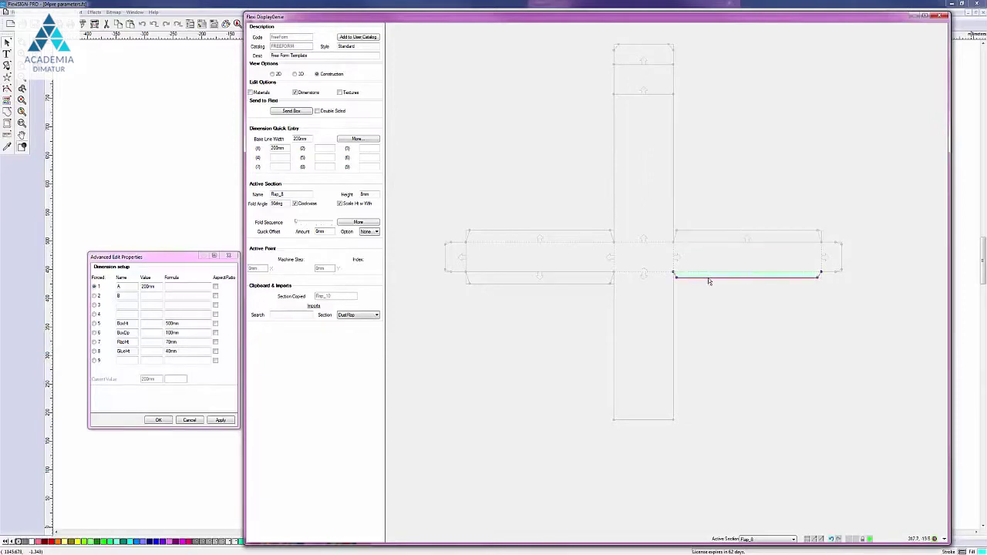
pyautogui.rightClick(710, 279)
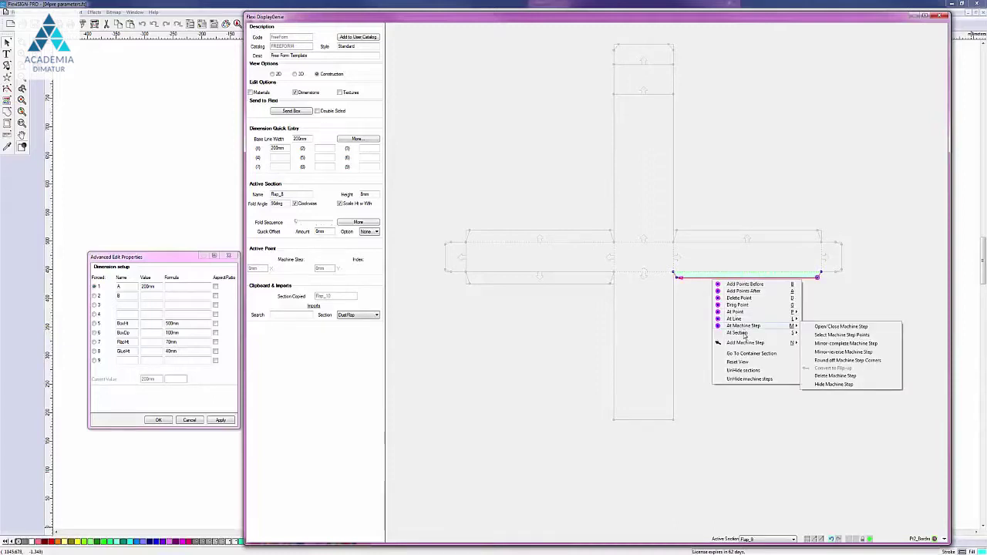
pyautogui.moveTo(755, 332)
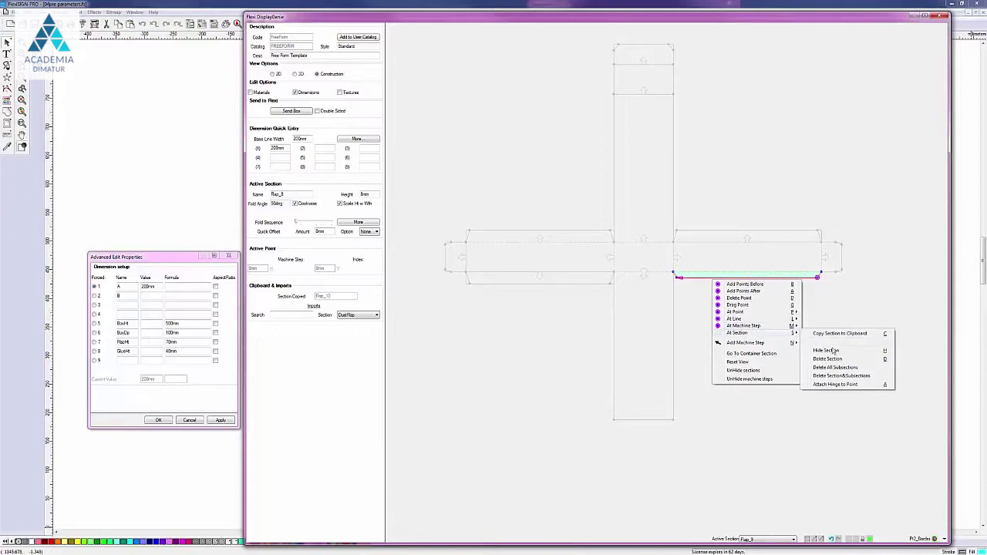
pyautogui.click(836, 343)
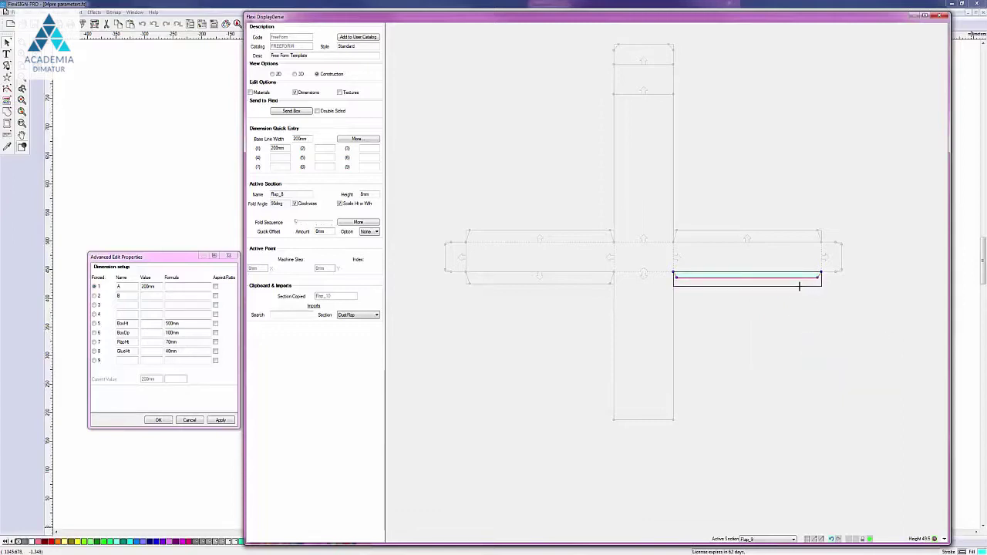
pyautogui.click(799, 286)
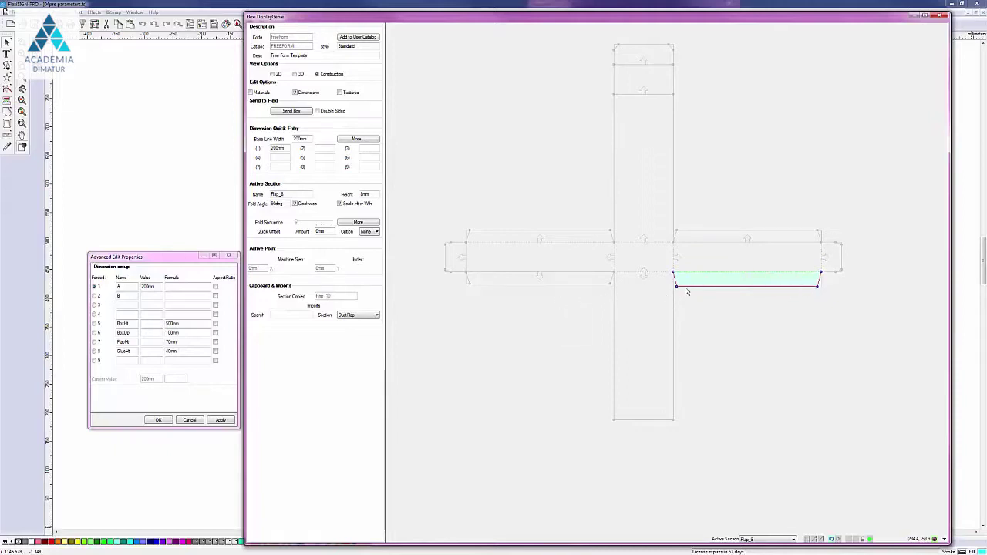
pyautogui.rightClick(726, 284)
pyautogui.moveTo(760, 288)
pyautogui.click(833, 297)
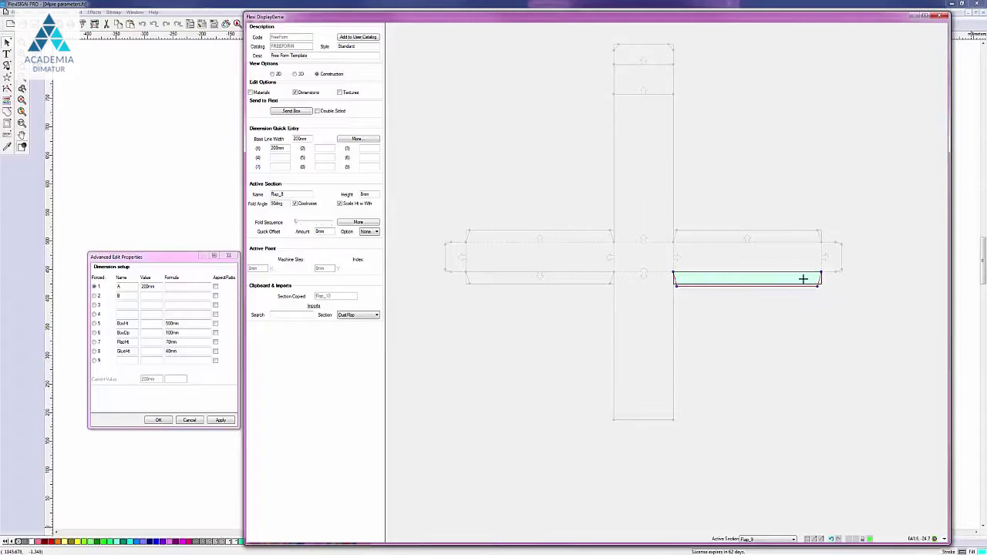
pyautogui.click(819, 316)
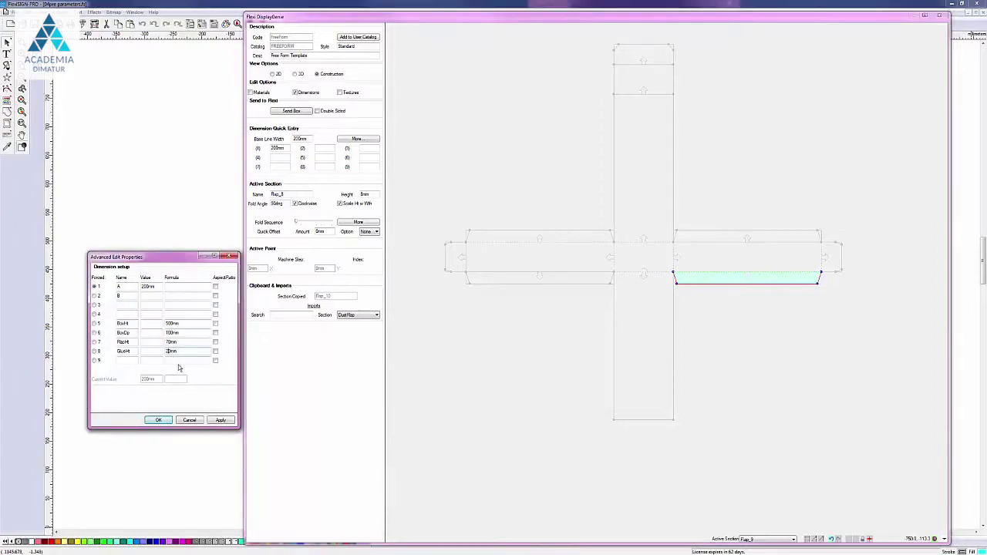
# Commit GlueHt as 20mm and FlpHt as 170mm in the parameter table
pyautogui.press('Return')
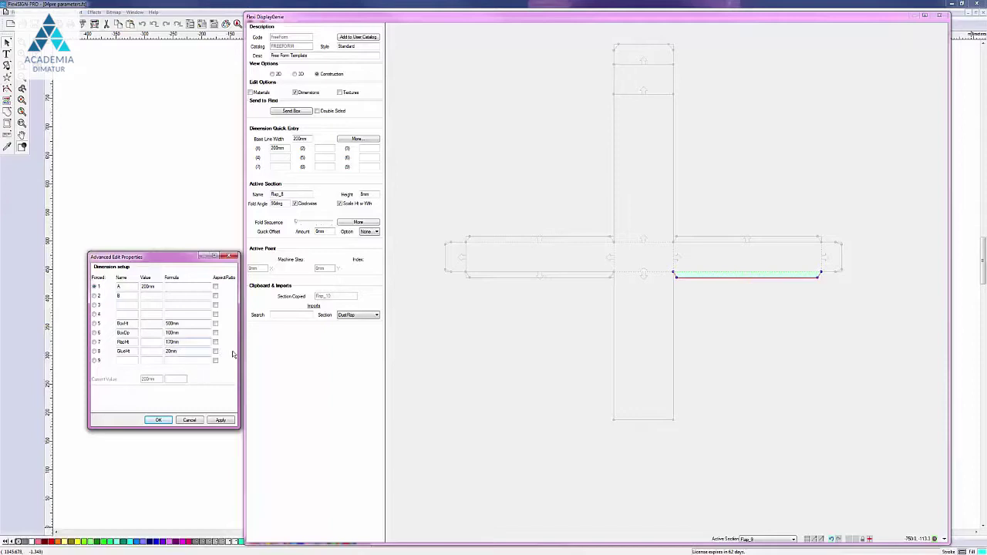
pyautogui.press('Return')
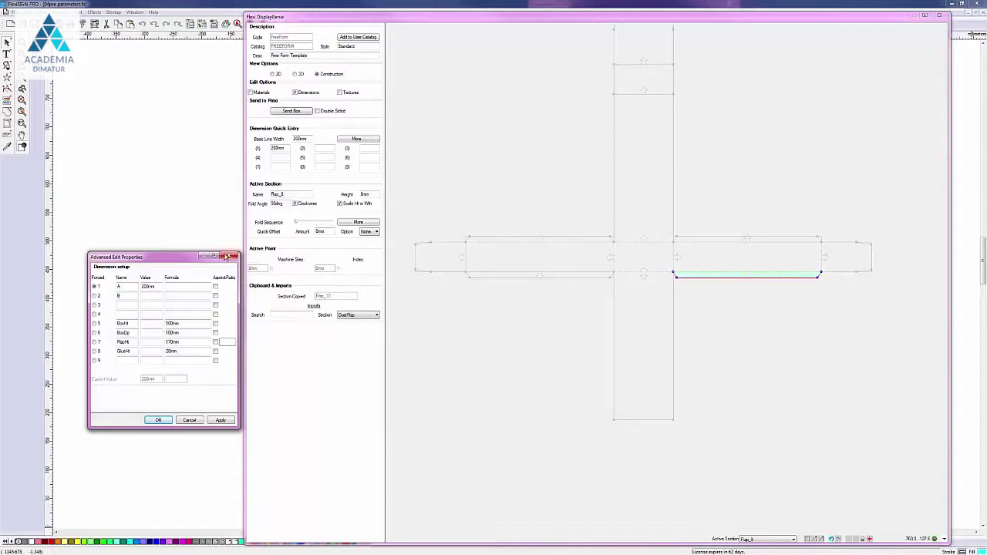
pyautogui.click(228, 256)
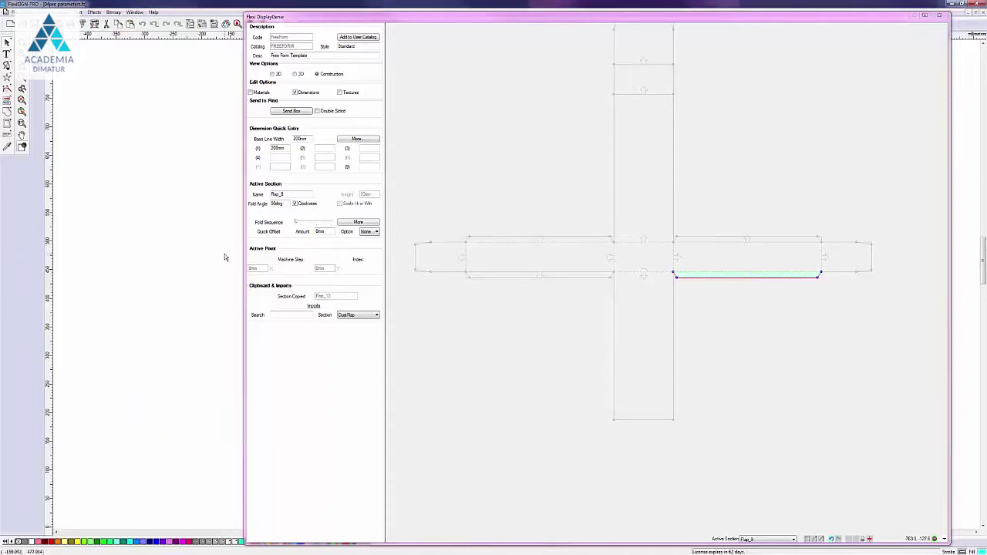
pyautogui.click(300, 74)
pyautogui.moveTo(548, 282); pyautogui.dragTo(600, 327)
pyautogui.moveTo(629, 435); pyautogui.dragTo(860, 144)
pyautogui.moveTo(635, 174); pyautogui.dragTo(704, 355)
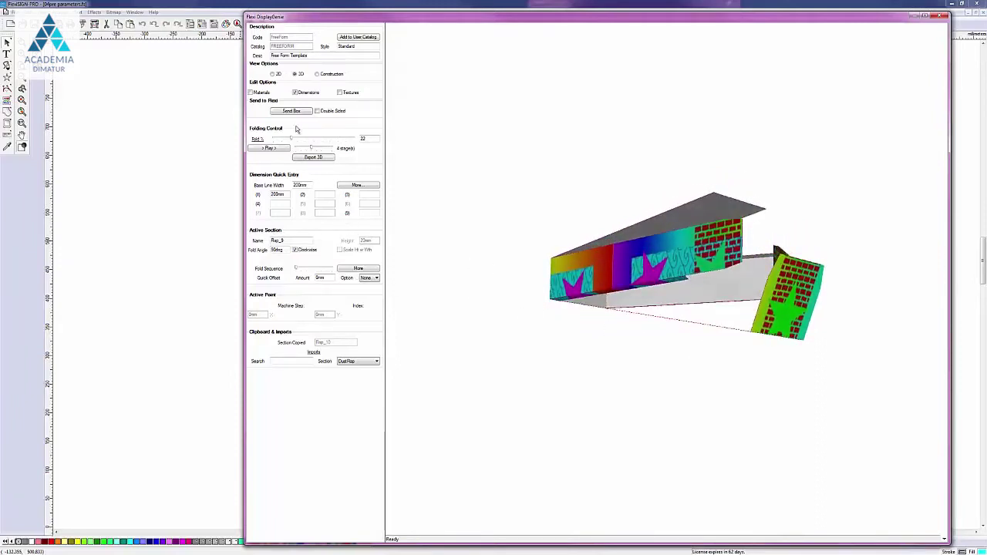
pyautogui.moveTo(294, 140)
pyautogui.mouseDown()
pyautogui.moveTo(338, 143)
pyautogui.moveTo(291, 158)
pyautogui.mouseUp()
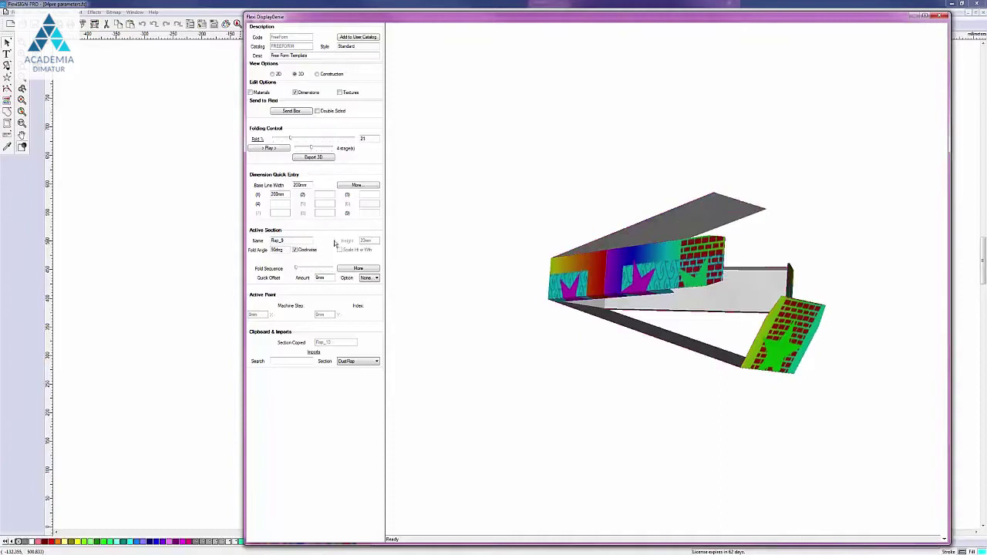
pyautogui.click(318, 75)
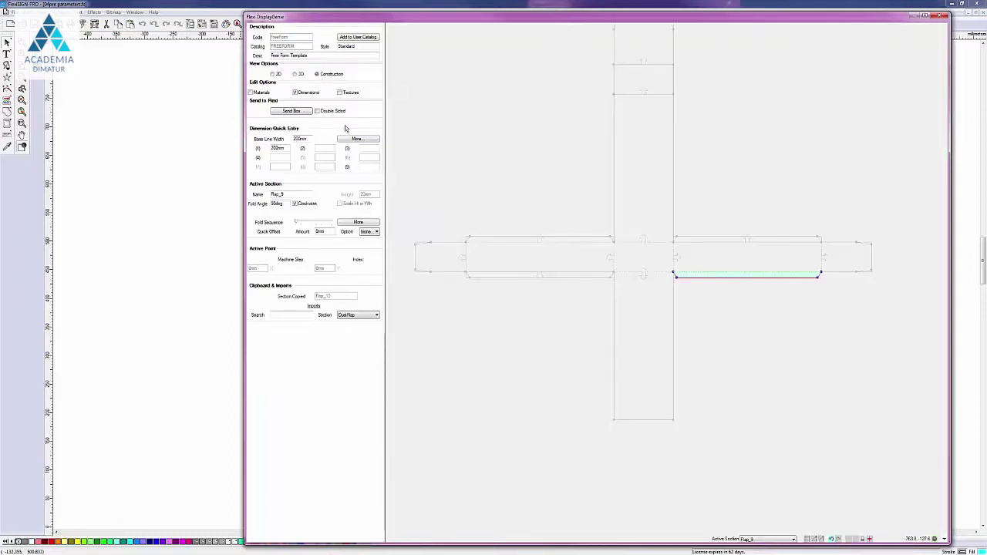
# Change FlpHt's formula to 50mm in Advanced Edit Properties and accept with OK
pyautogui.click(348, 139)
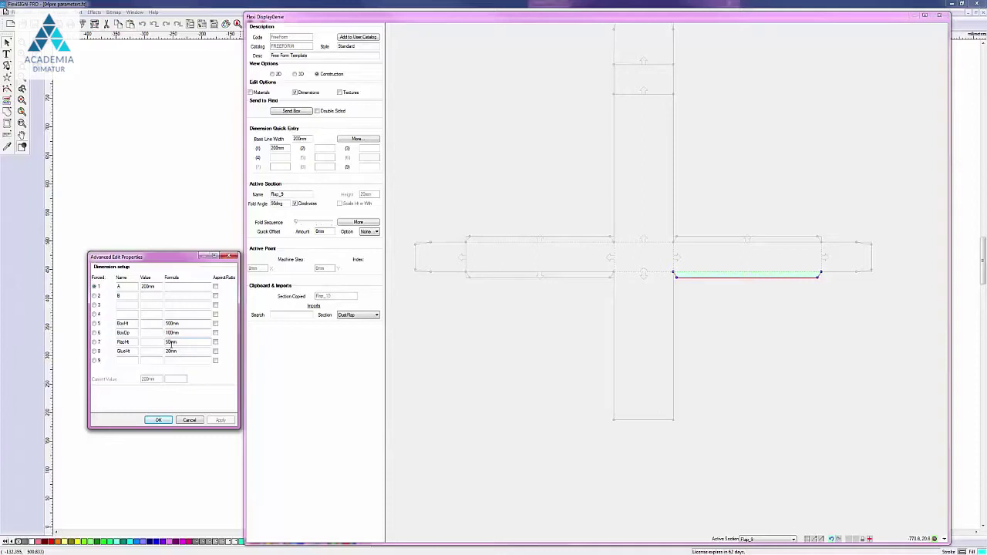
pyautogui.press('Return')
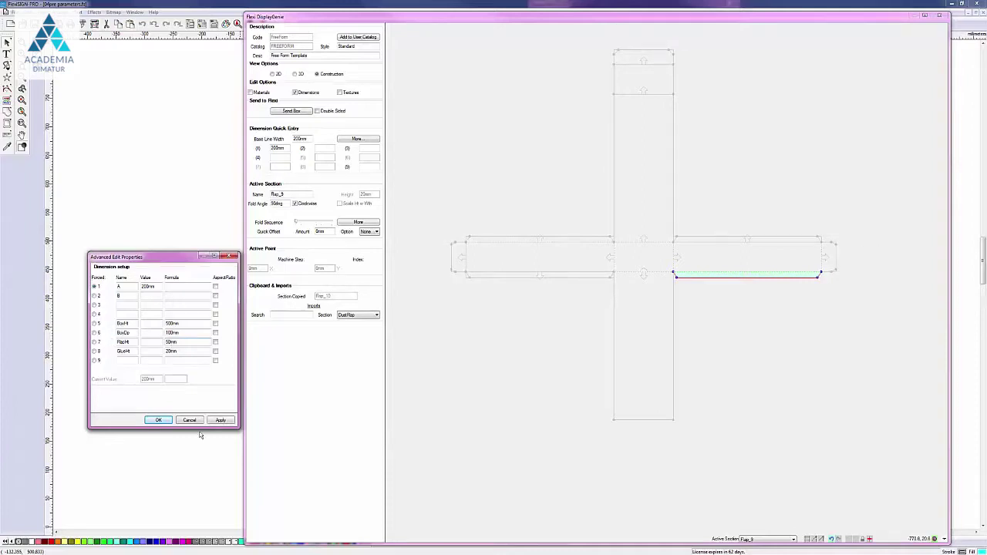
pyautogui.click(165, 423)
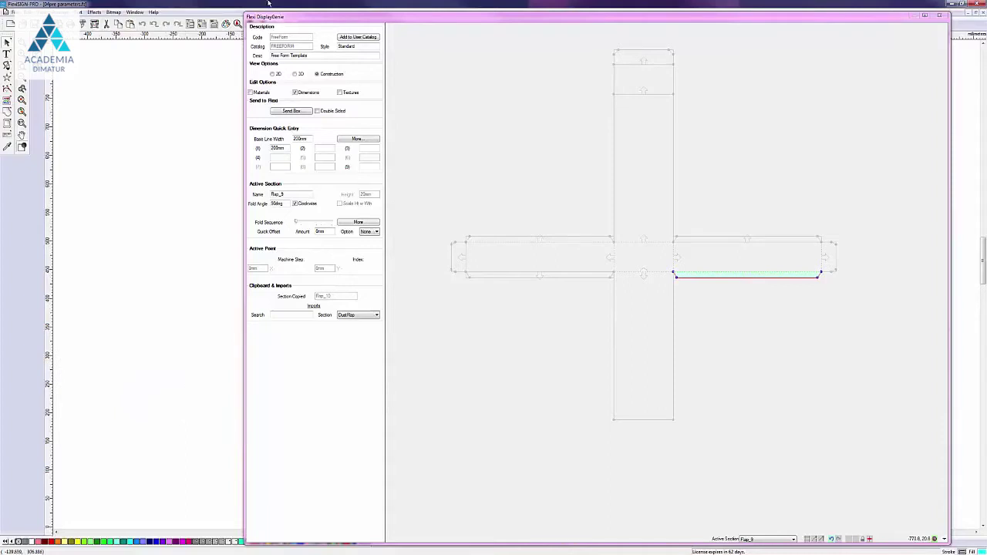
# Switch to the 3D view, rotate the box and fold it slightly further
pyautogui.click(295, 74)
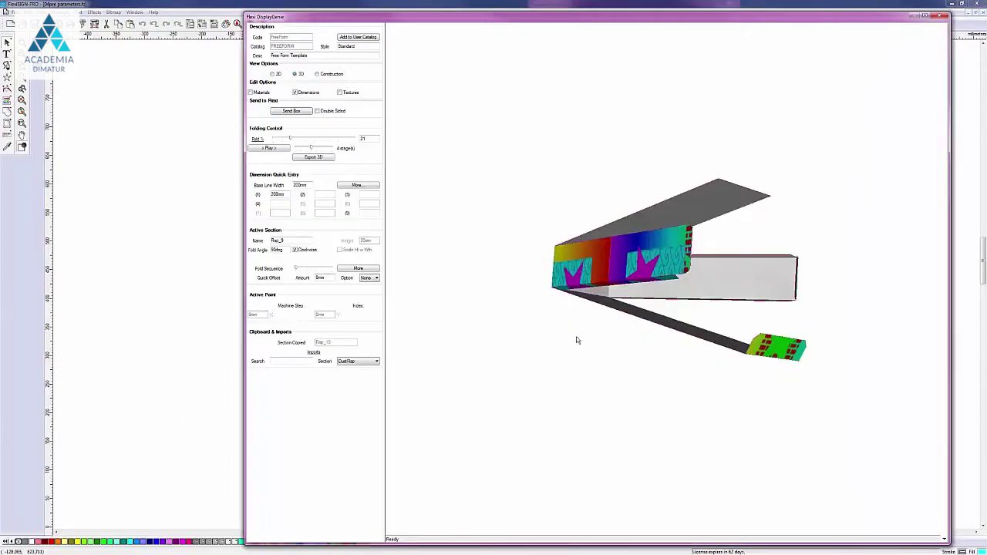
pyautogui.moveTo(577, 344); pyautogui.dragTo(511, 298)
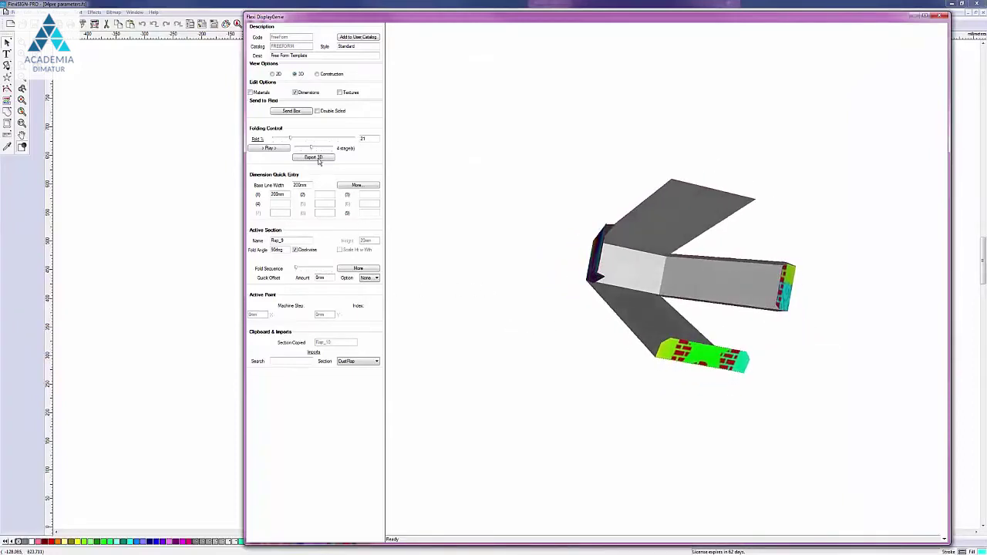
pyautogui.moveTo(291, 140); pyautogui.dragTo(306, 141)
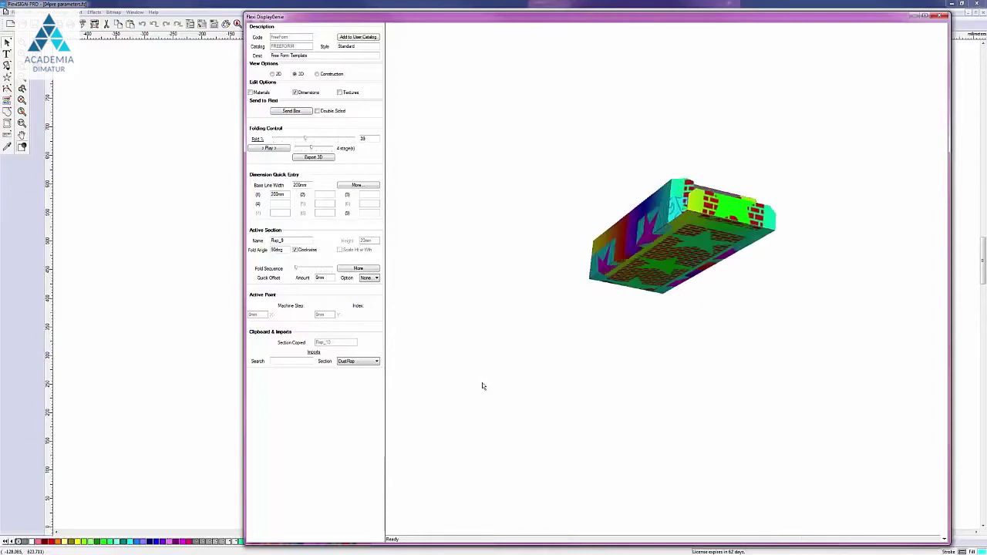
pyautogui.moveTo(513, 418); pyautogui.dragTo(578, 381)
pyautogui.moveTo(509, 309); pyautogui.dragTo(683, 494)
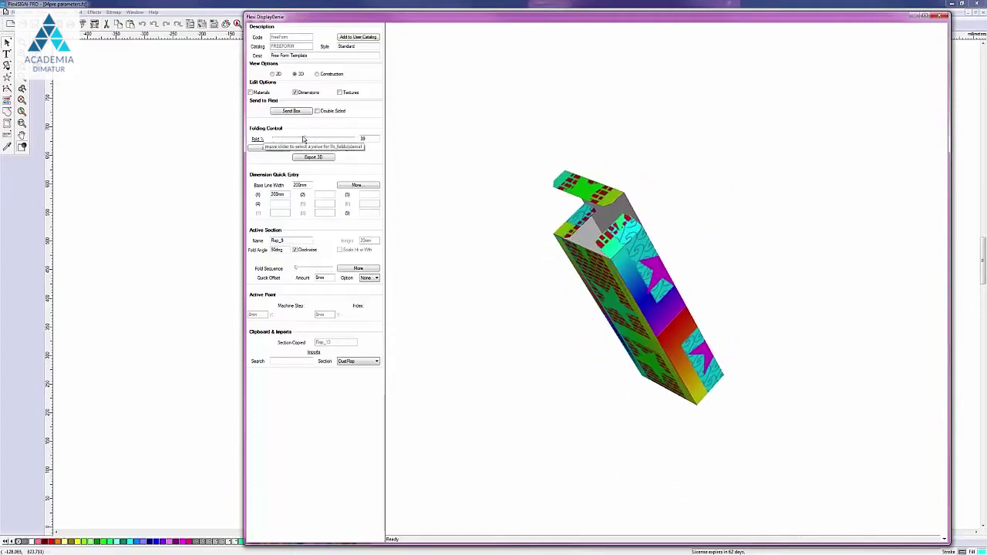
# Unfold the box flat, animate it folding closed, then leave it partly unfolded at 22
pyautogui.moveTo(304, 140); pyautogui.dragTo(336, 142)
pyautogui.click(270, 147)
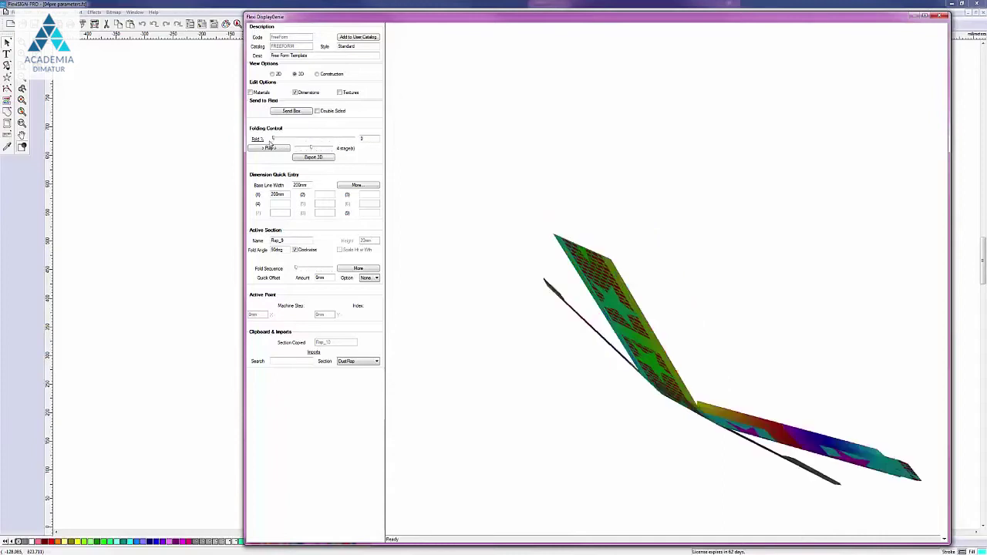
pyautogui.click(277, 149)
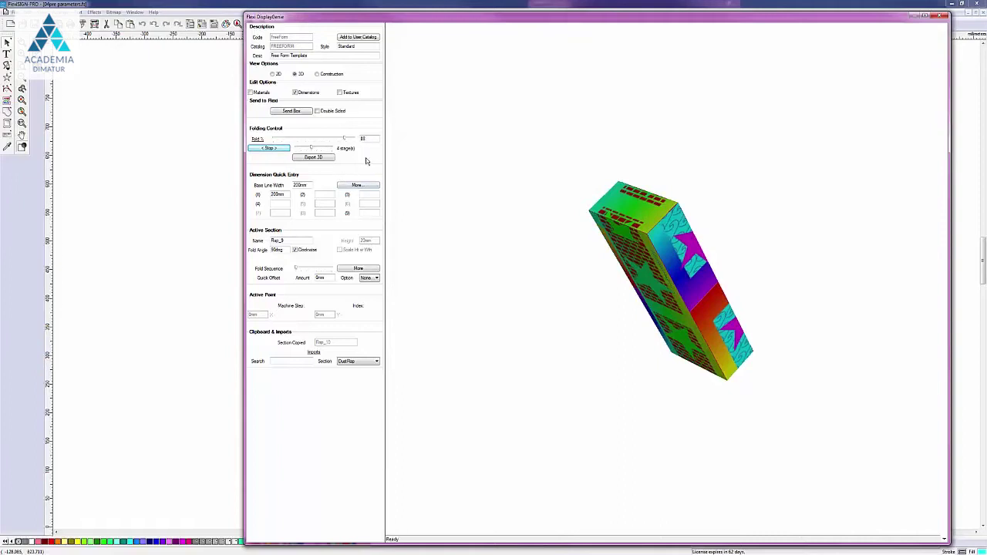
pyautogui.click(280, 148)
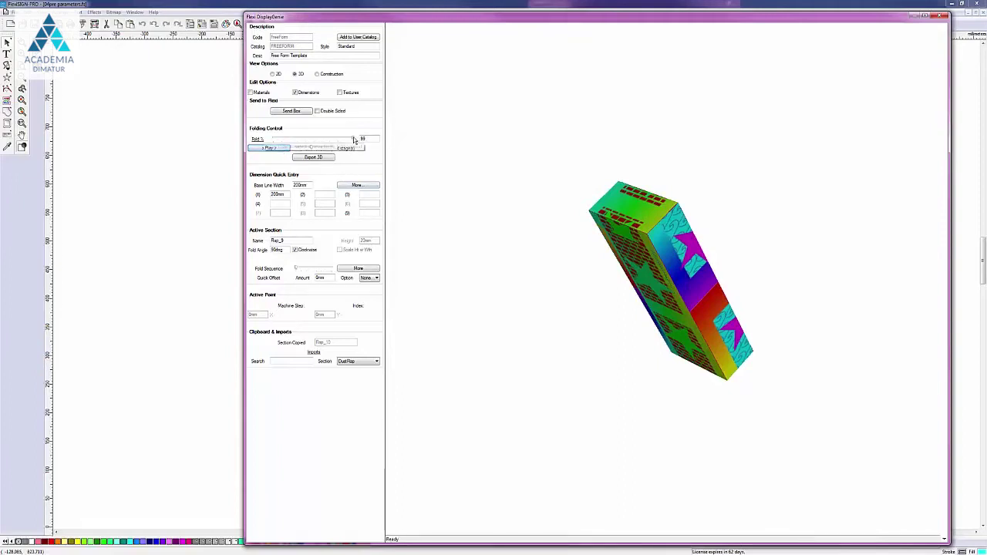
pyautogui.moveTo(355, 139); pyautogui.dragTo(292, 149)
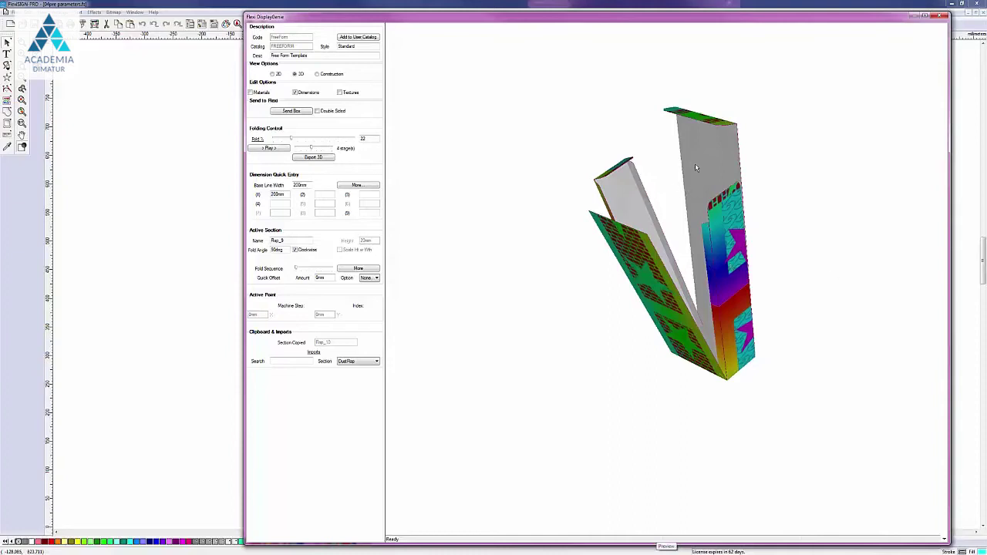
pyautogui.moveTo(665, 163); pyautogui.dragTo(746, 310)
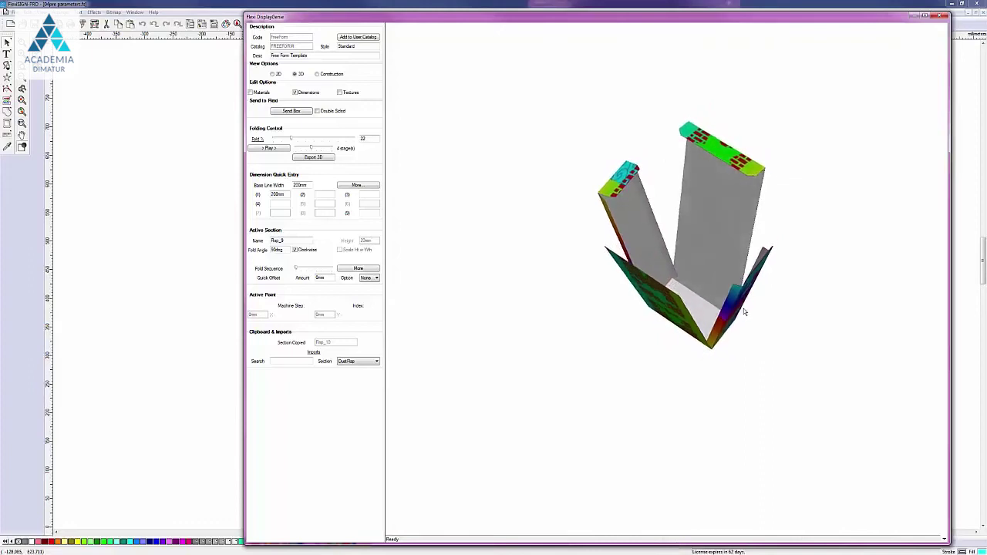
# Open Advanced Edit Properties via More... and move it to the centre beside the 3D preview
pyautogui.click(363, 186)
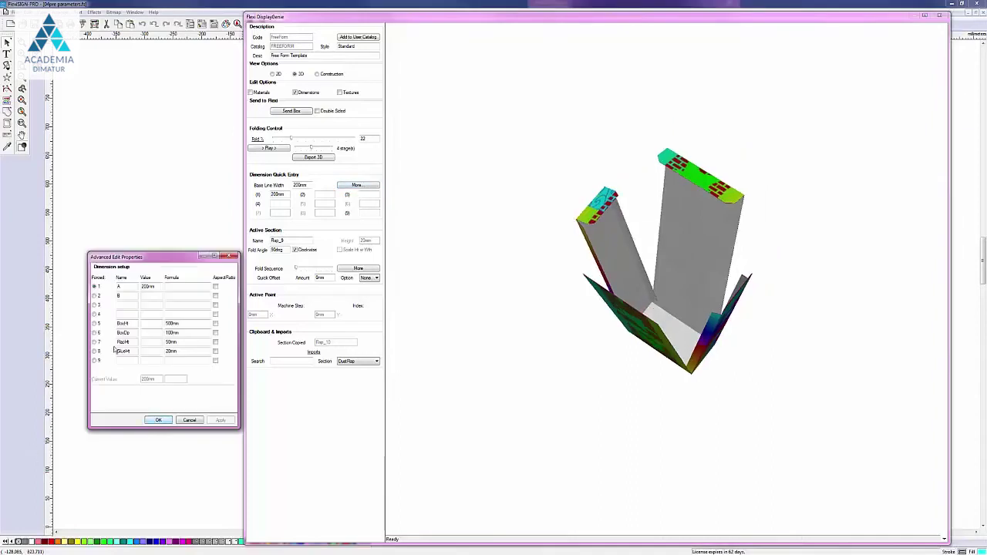
pyautogui.moveTo(158, 260); pyautogui.dragTo(333, 264)
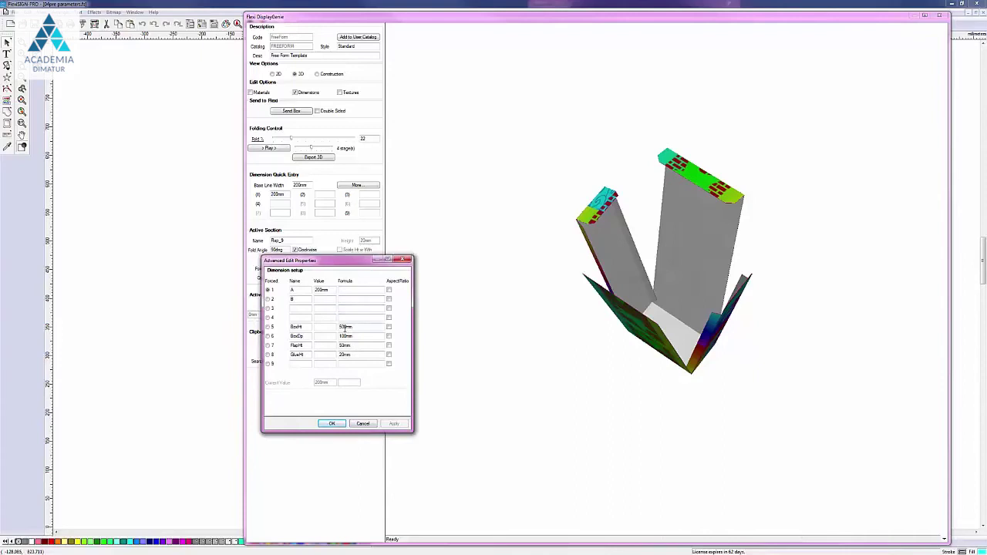